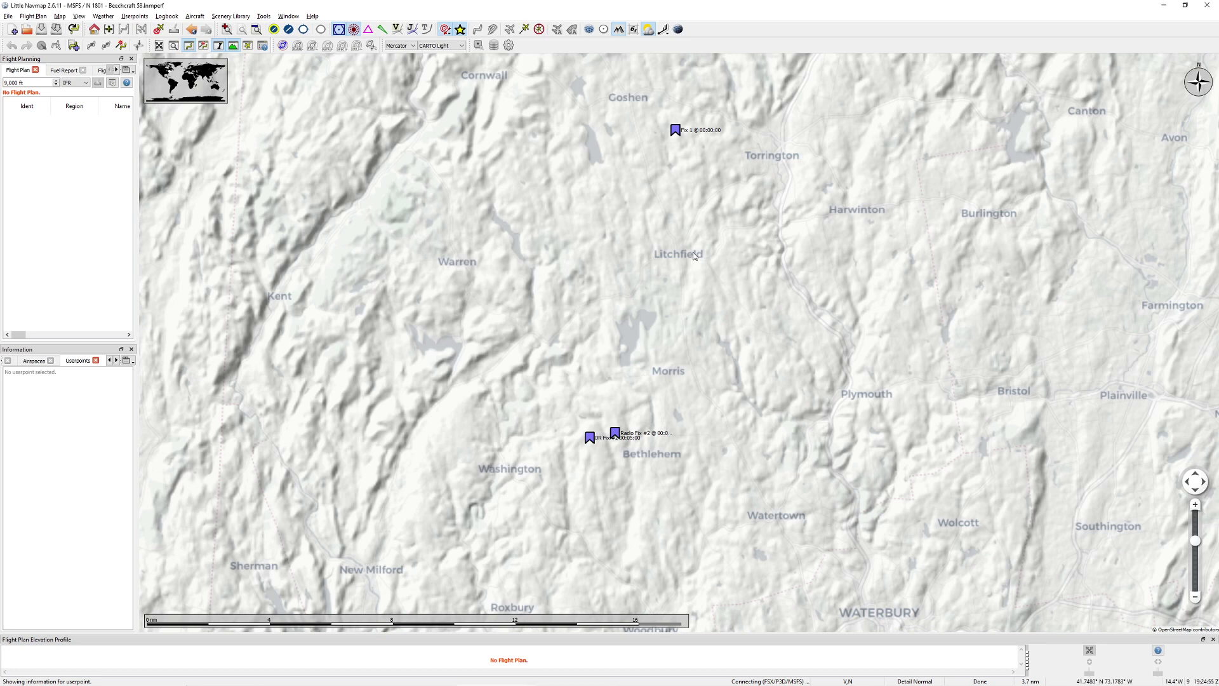
Pan and zoom the map to centre DR Fix and Radio Fix among the nearby userpoints
{"action": "left_click_drag", "start_coordinate": [715, 266], "coordinate": [713, 285]}
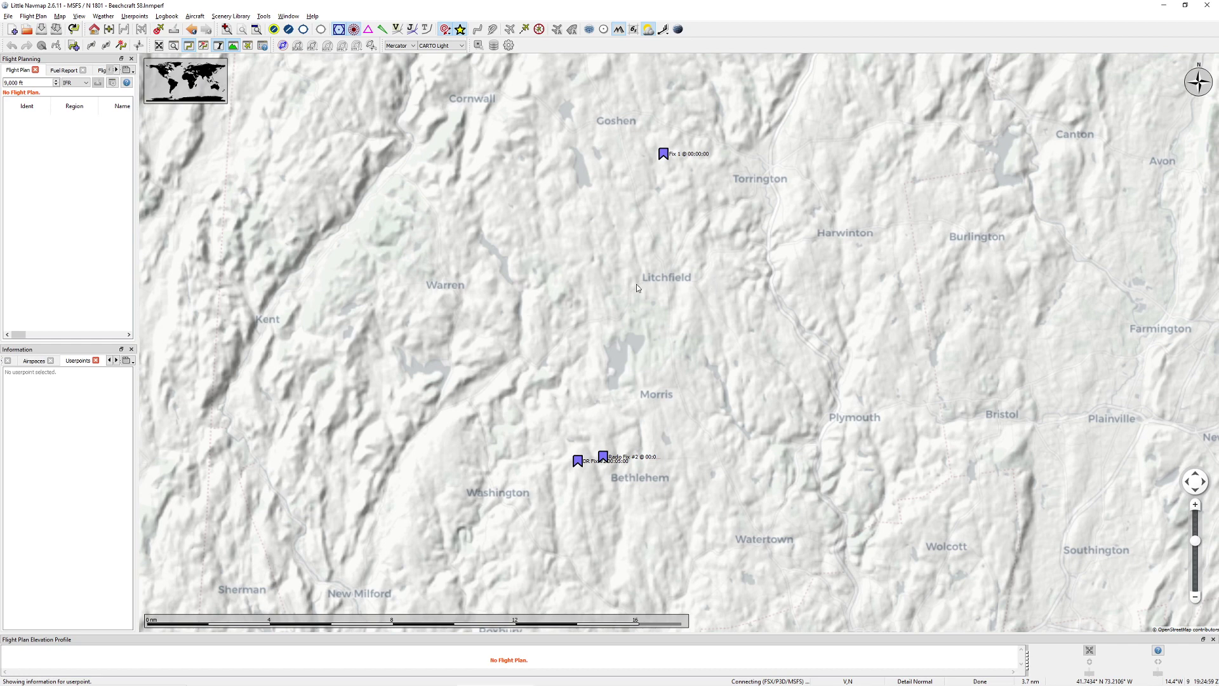
{"action": "scroll", "coordinate": [637, 284], "scroll_direction": "up", "scroll_amount": 2}
{"action": "scroll", "coordinate": [692, 238], "scroll_direction": "down", "scroll_amount": 2}
{"action": "left_click_drag", "start_coordinate": [688, 241], "coordinate": [704, 263]}
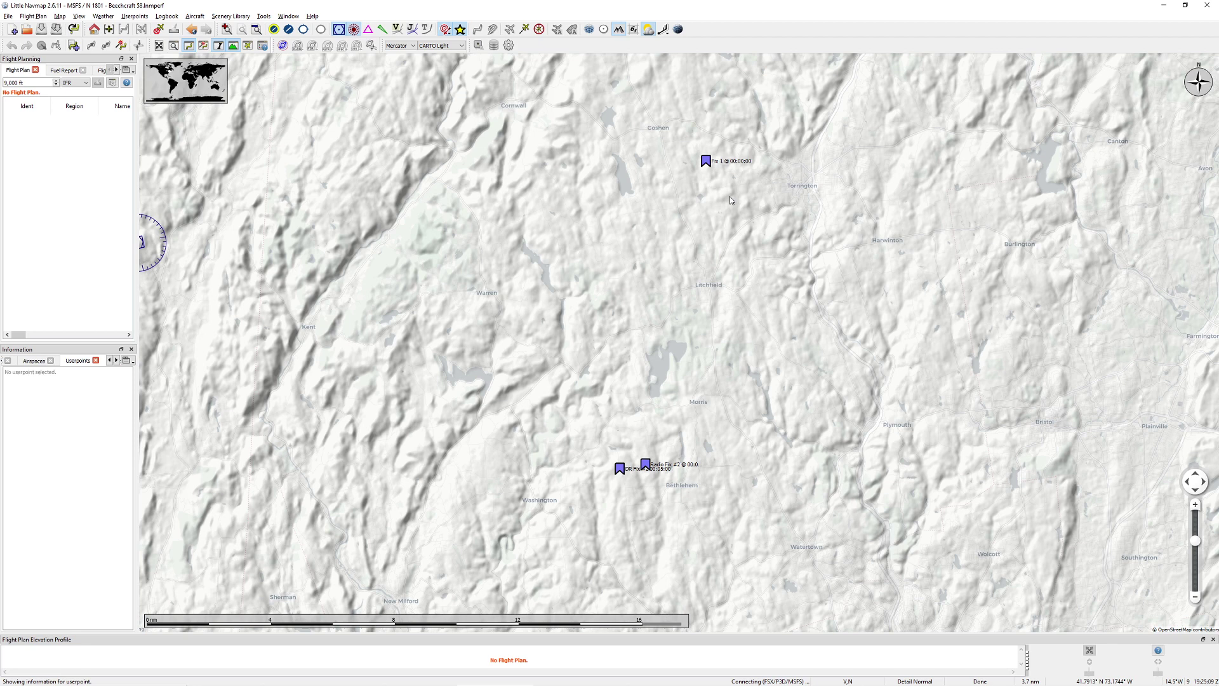
{"action": "left_click_drag", "start_coordinate": [730, 196], "coordinate": [698, 233]}
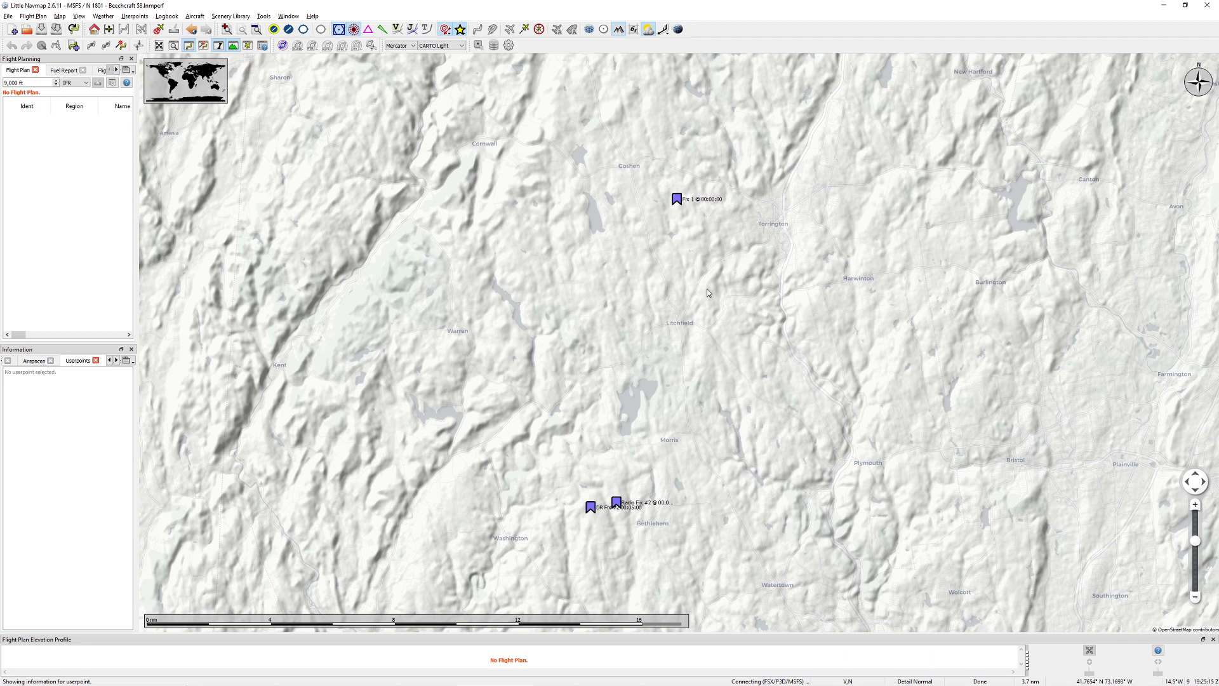
{"action": "left_click_drag", "start_coordinate": [734, 369], "coordinate": [731, 346]}
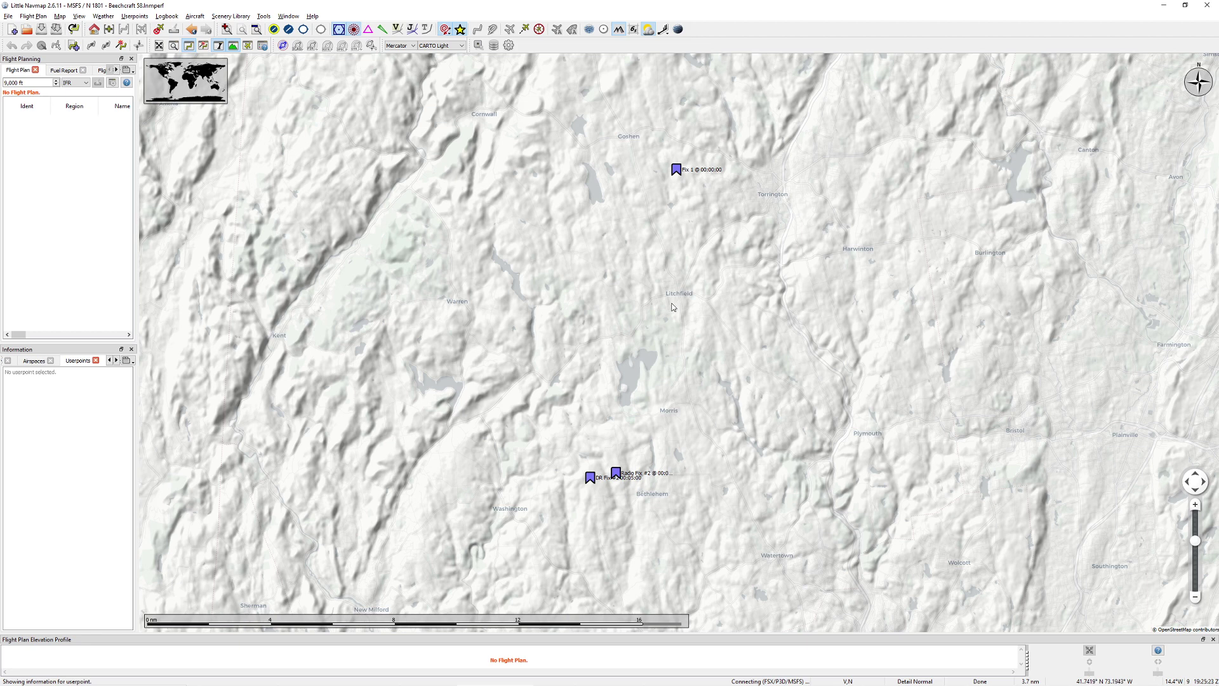
{"action": "left_click_drag", "start_coordinate": [675, 322], "coordinate": [688, 324]}
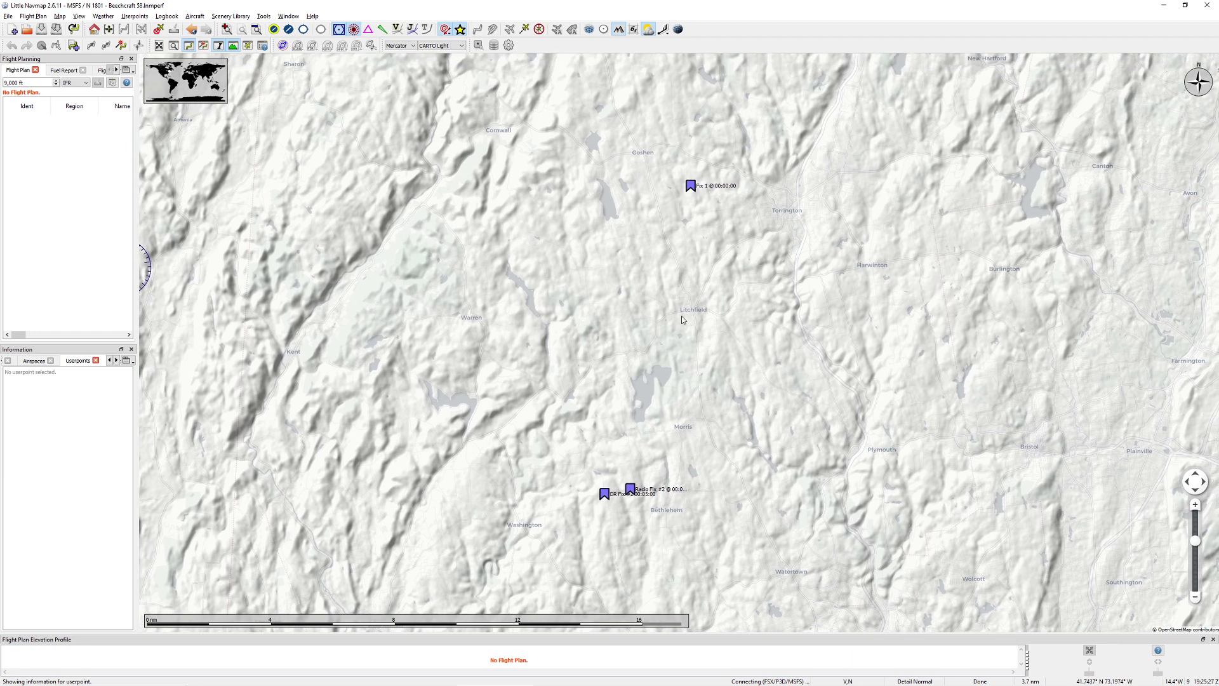
{"action": "left_click_drag", "start_coordinate": [682, 346], "coordinate": [667, 330]}
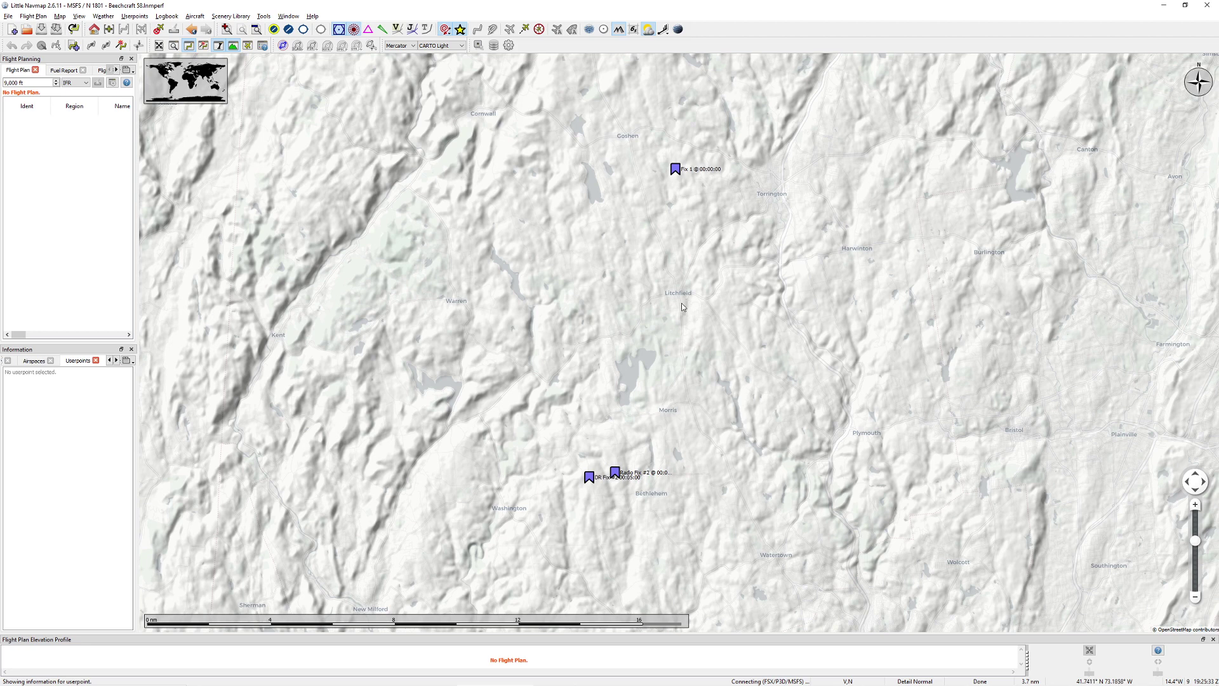
{"action": "left_click_drag", "start_coordinate": [683, 307], "coordinate": [634, 302]}
{"action": "left_click_drag", "start_coordinate": [677, 249], "coordinate": [680, 284]}
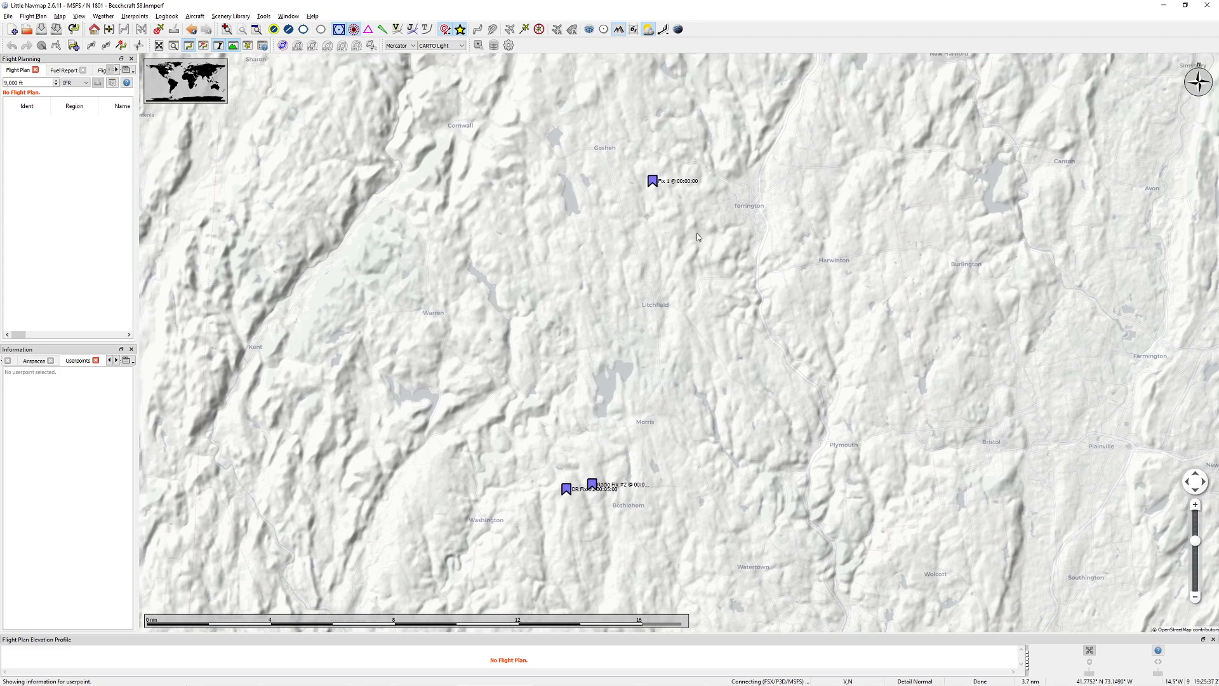
{"action": "scroll", "coordinate": [621, 321], "scroll_direction": "up", "scroll_amount": 4}
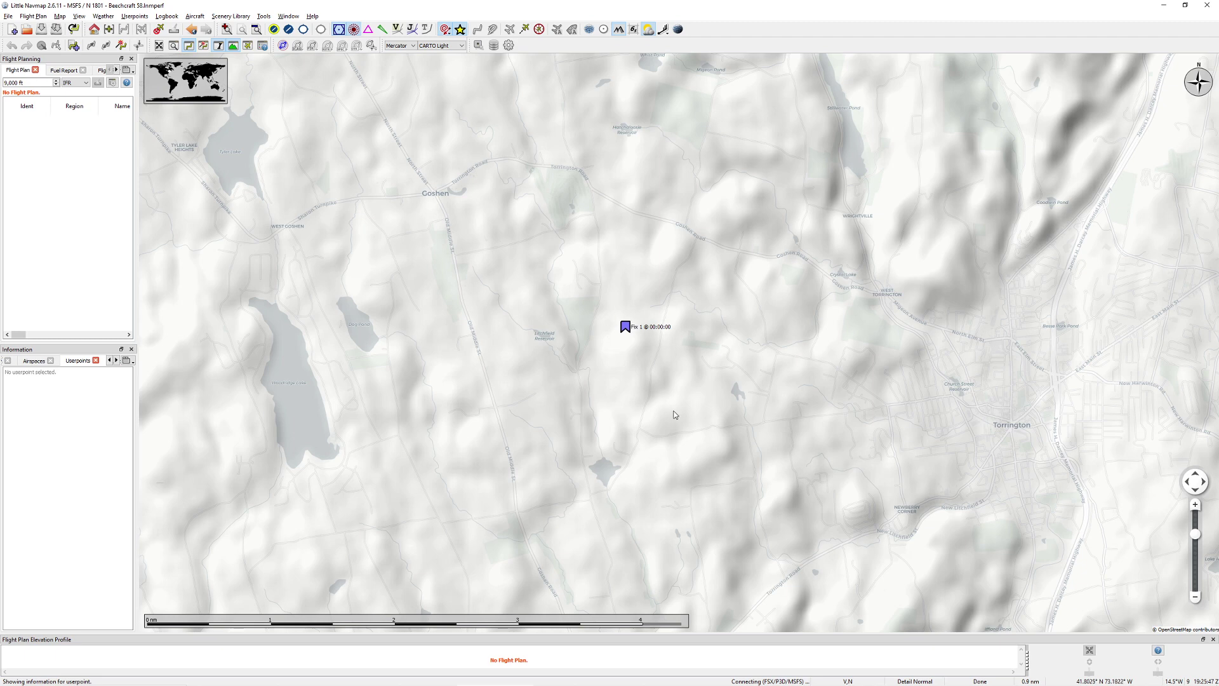
{"action": "scroll", "coordinate": [632, 350], "scroll_direction": "down", "scroll_amount": 4}
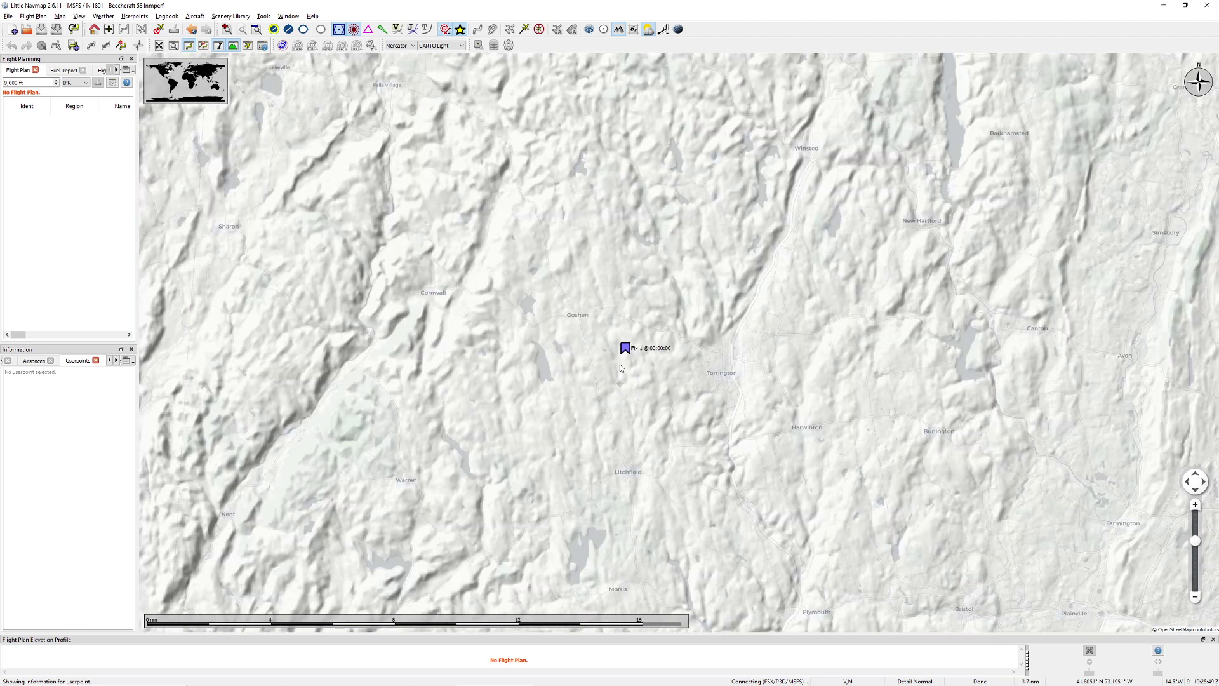
{"action": "left_click_drag", "start_coordinate": [642, 428], "coordinate": [658, 326]}
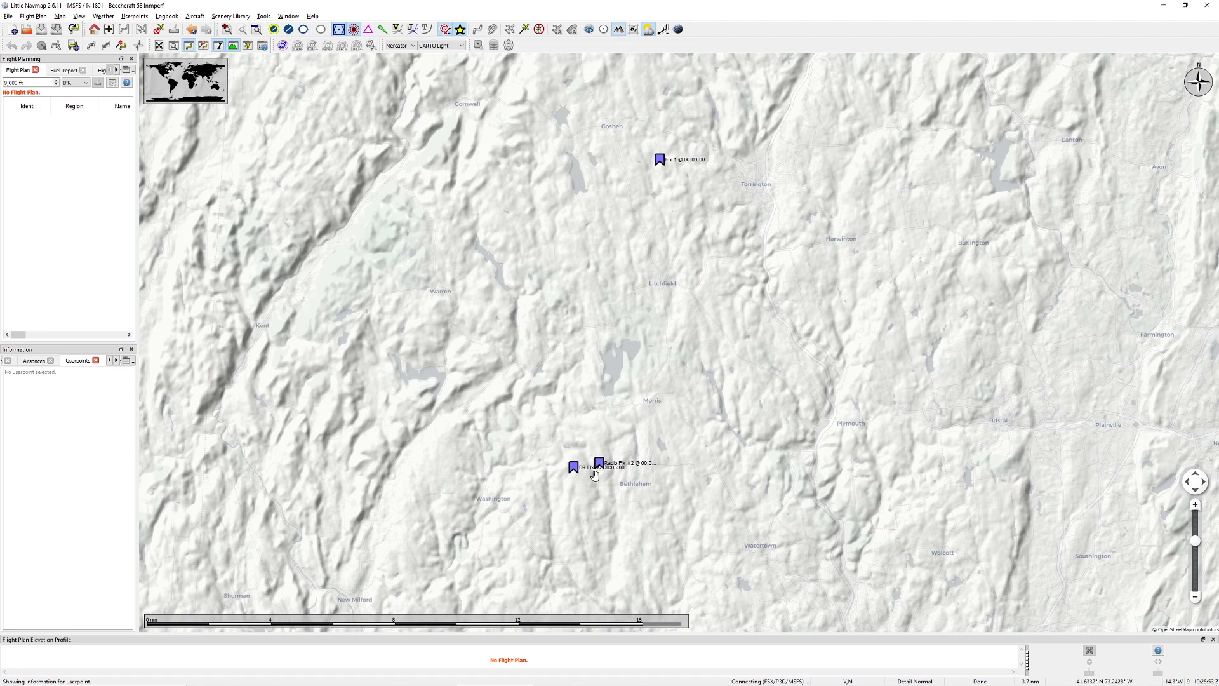
{"action": "scroll", "coordinate": [604, 453], "scroll_direction": "up", "scroll_amount": 4}
{"action": "scroll", "coordinate": [591, 440], "scroll_direction": "up", "scroll_amount": 2}
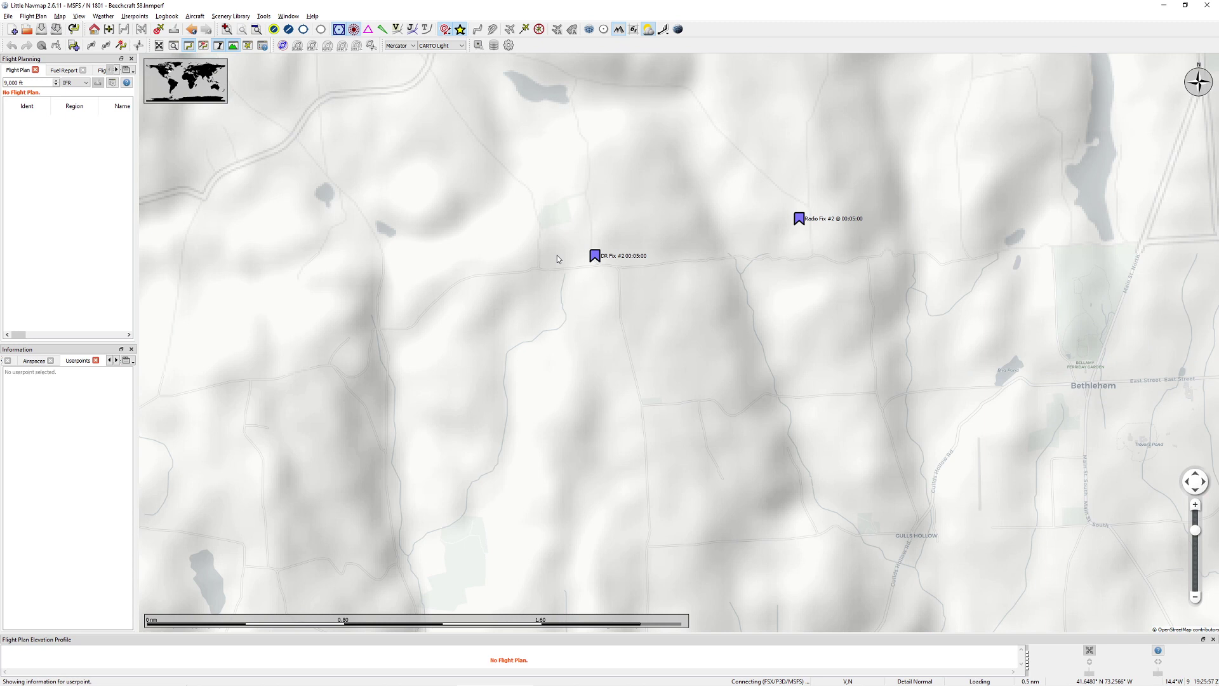
{"action": "key", "text": "Up"}
{"action": "key", "text": "Right"}
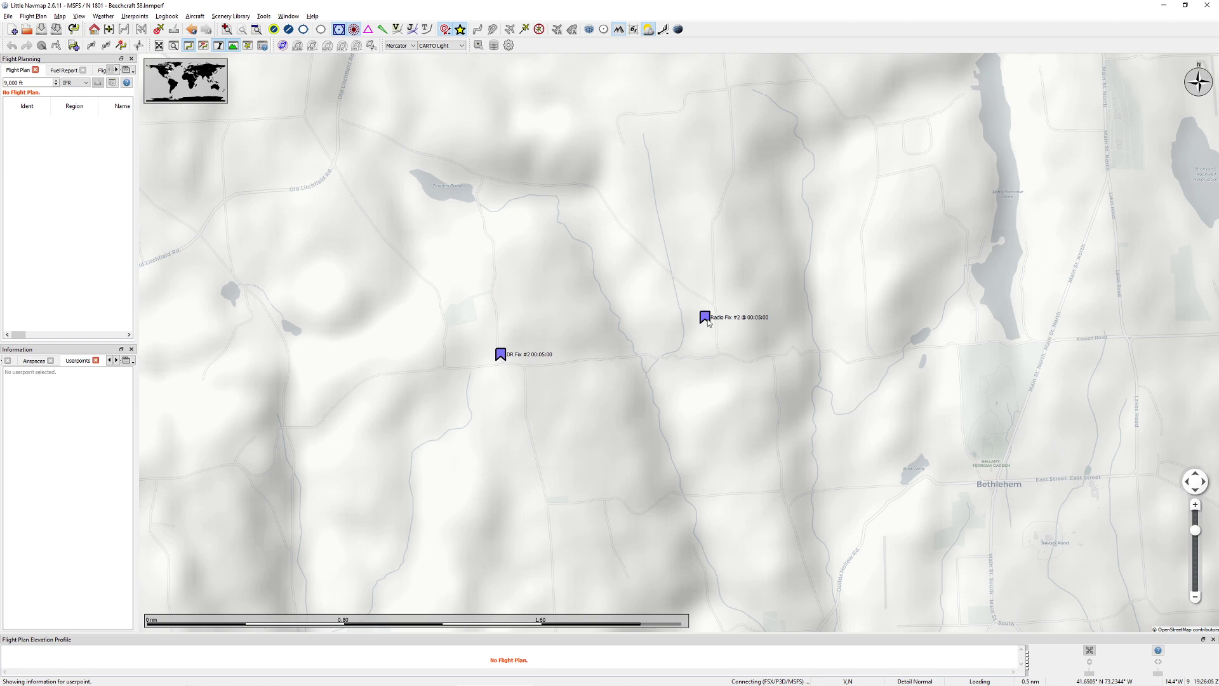
{"action": "left_click_drag", "start_coordinate": [694, 303], "coordinate": [679, 350]}
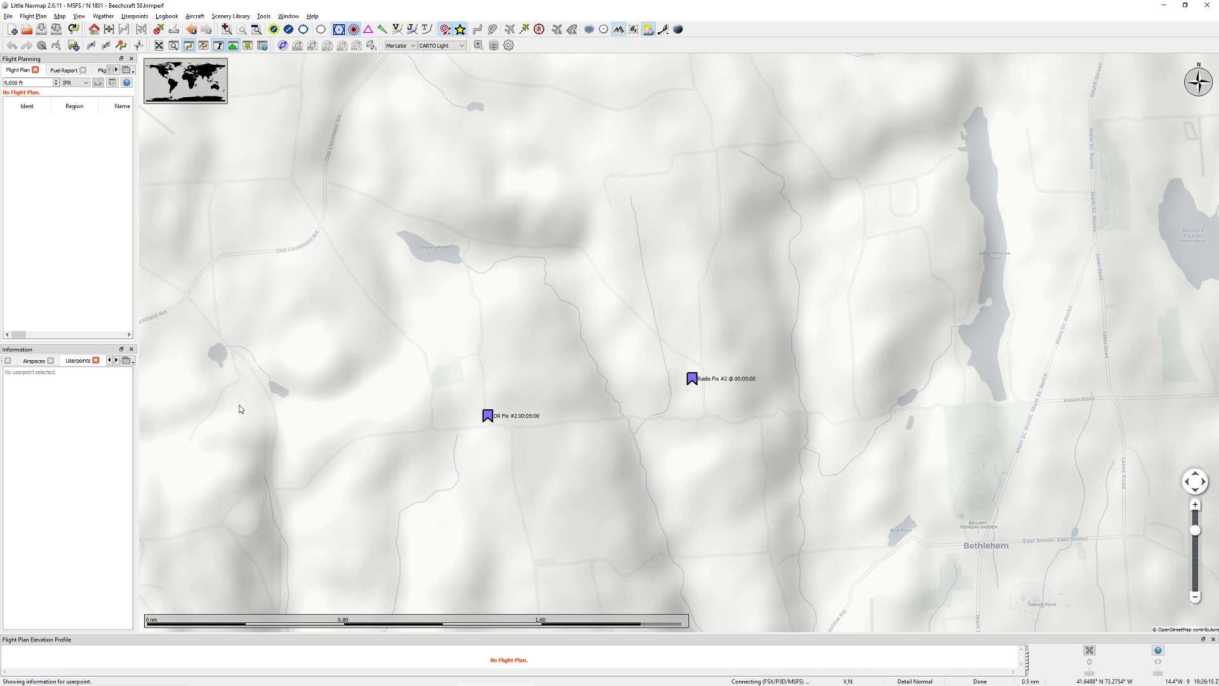
{"action": "scroll", "coordinate": [474, 388], "scroll_direction": "down", "scroll_amount": 5}
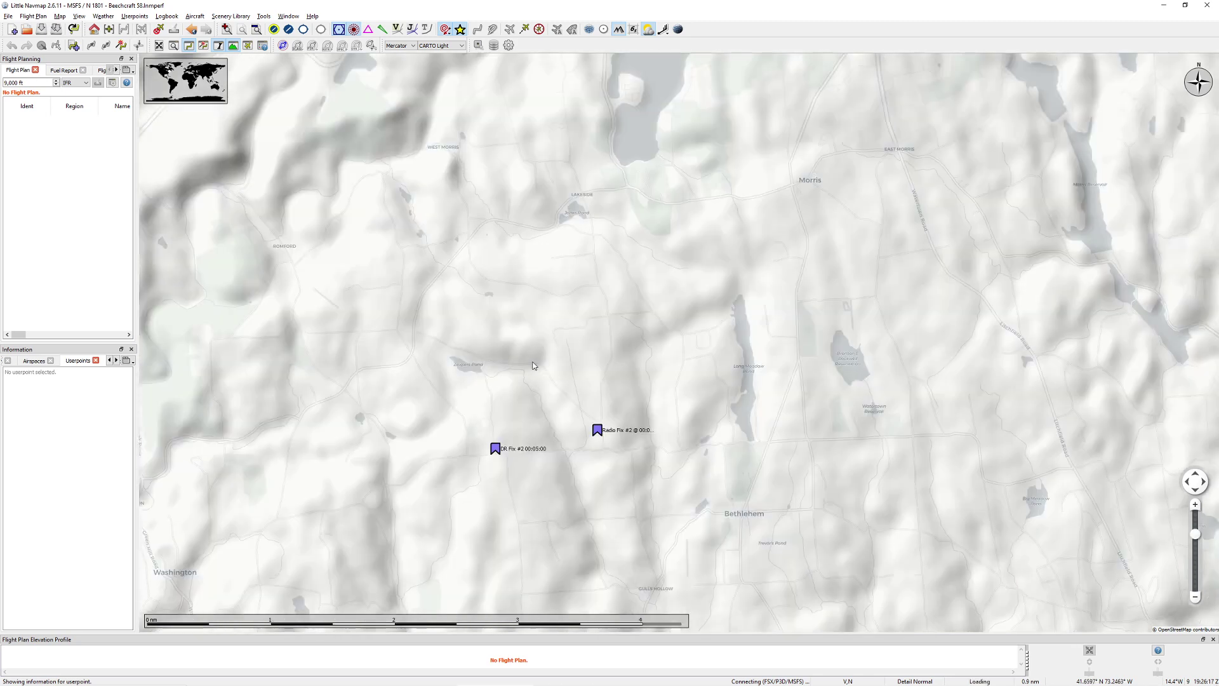
{"action": "scroll", "coordinate": [698, 360], "scroll_direction": "down", "scroll_amount": 2}
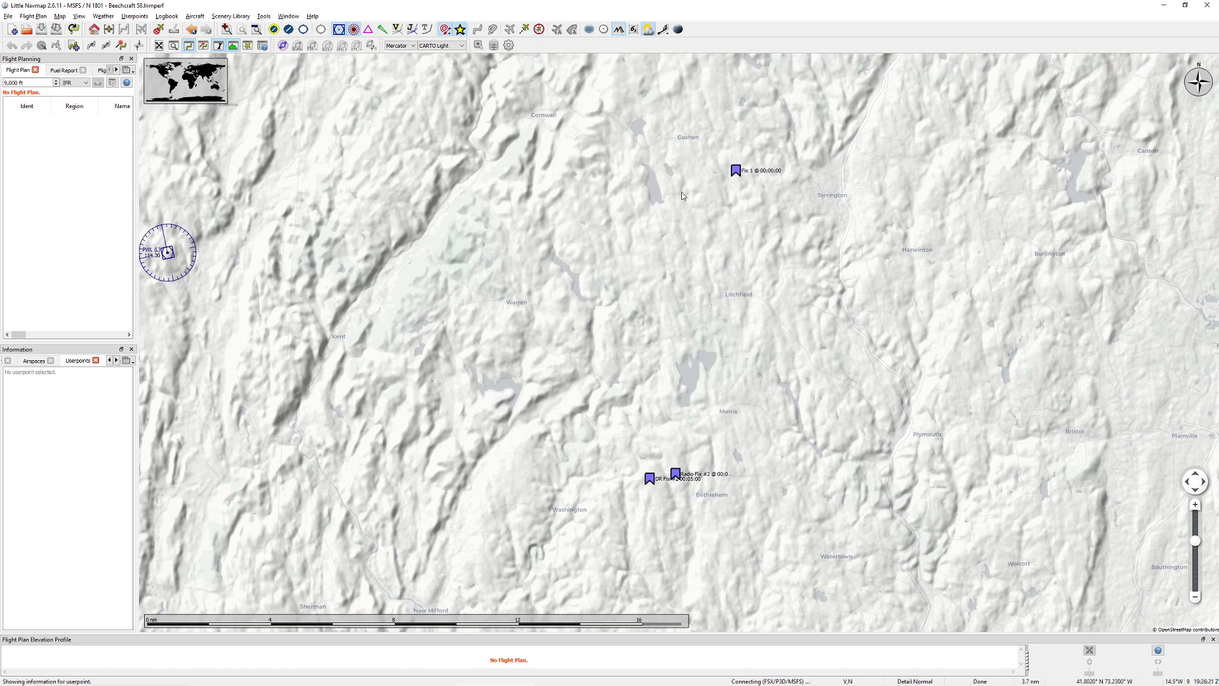
Compute 5 ÷ 60 × 125 ≈ 10.42 in Calculator, then close it
{"action": "key", "text": "XF86Calculator"}
{"action": "type", "text": "125"}
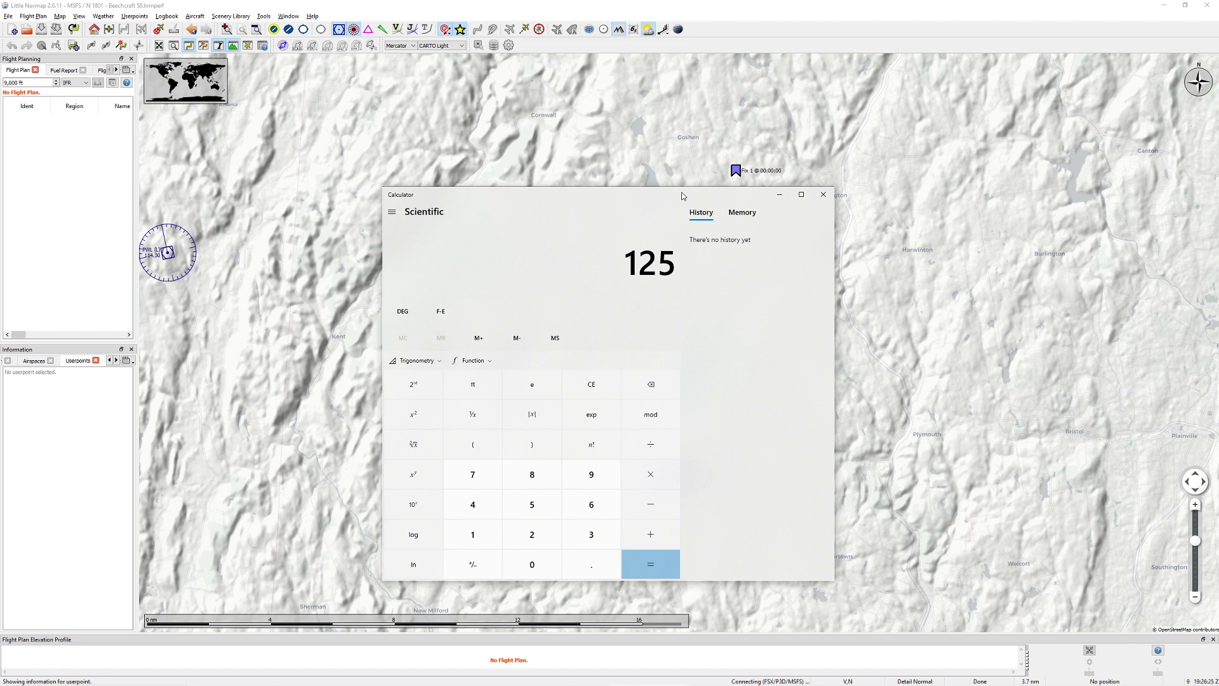
{"action": "key", "text": "Delete"}
{"action": "type", "text": "5 ÷ "}
{"action": "type", "text": "60"}
{"action": "key", "text": "Return"}
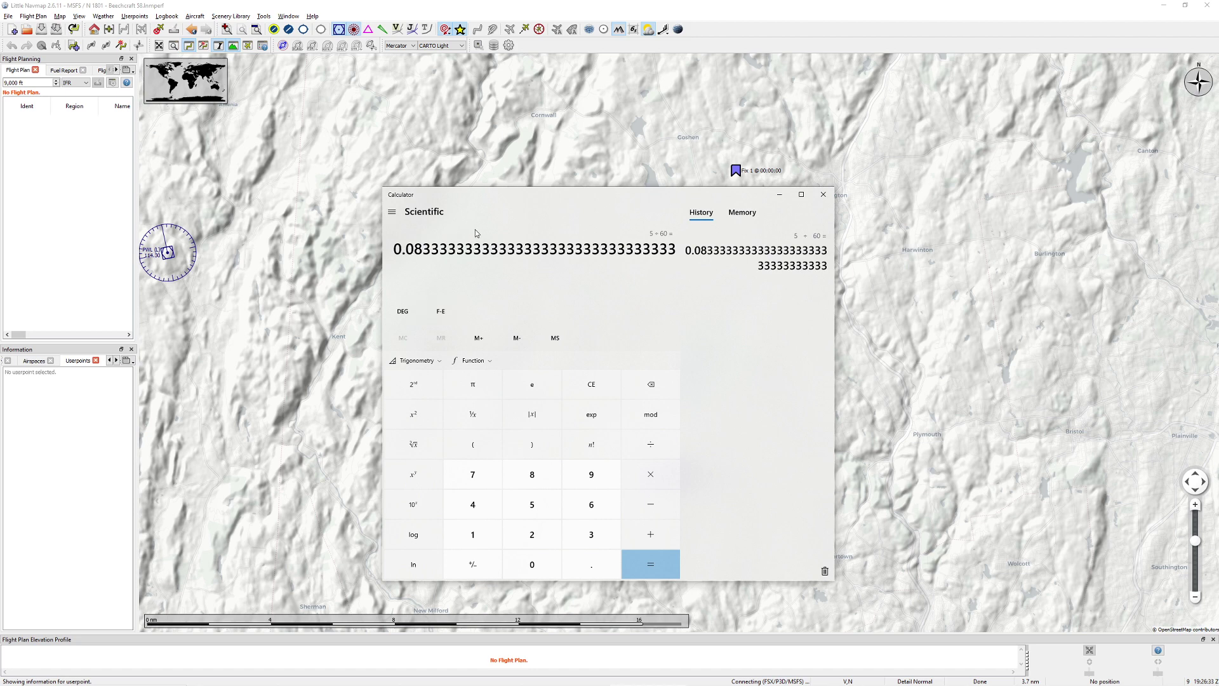
{"action": "type", "text": "*125"}
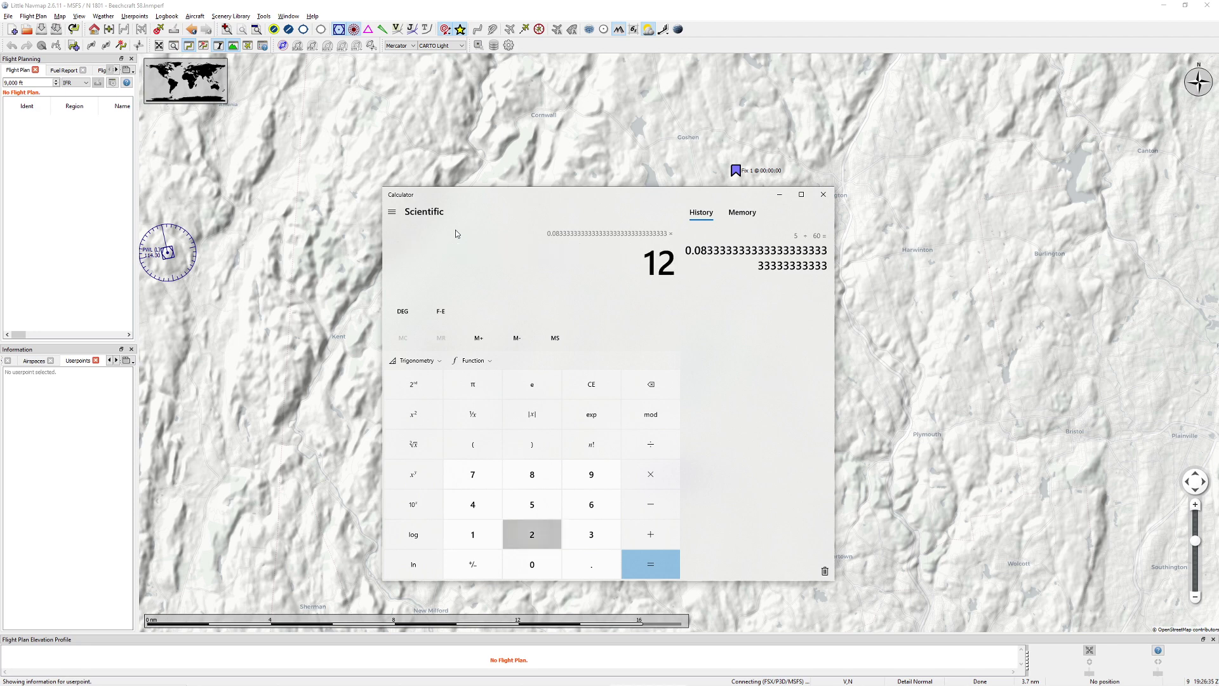
{"action": "key", "text": "Return"}
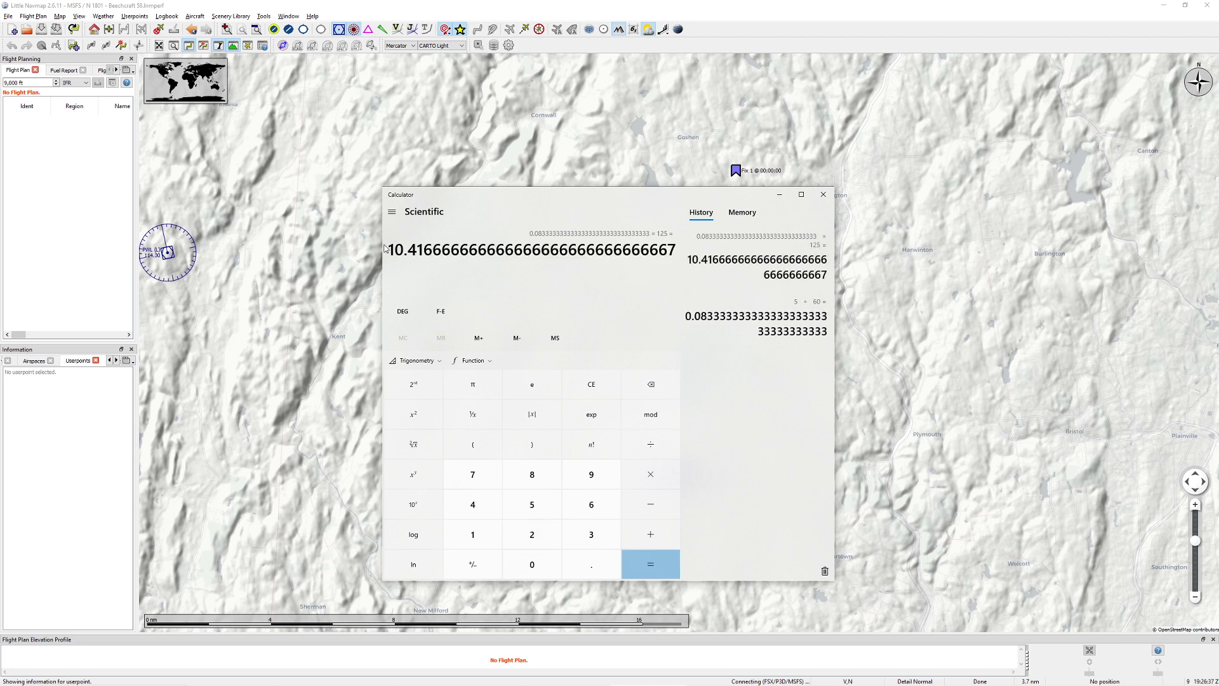
{"action": "left_click", "coordinate": [823, 194]}
Draw a measurement line from Fix 1 to DR Fix #2, about 10.3 nm, and pan to view it
{"action": "right_click", "coordinate": [737, 173]}
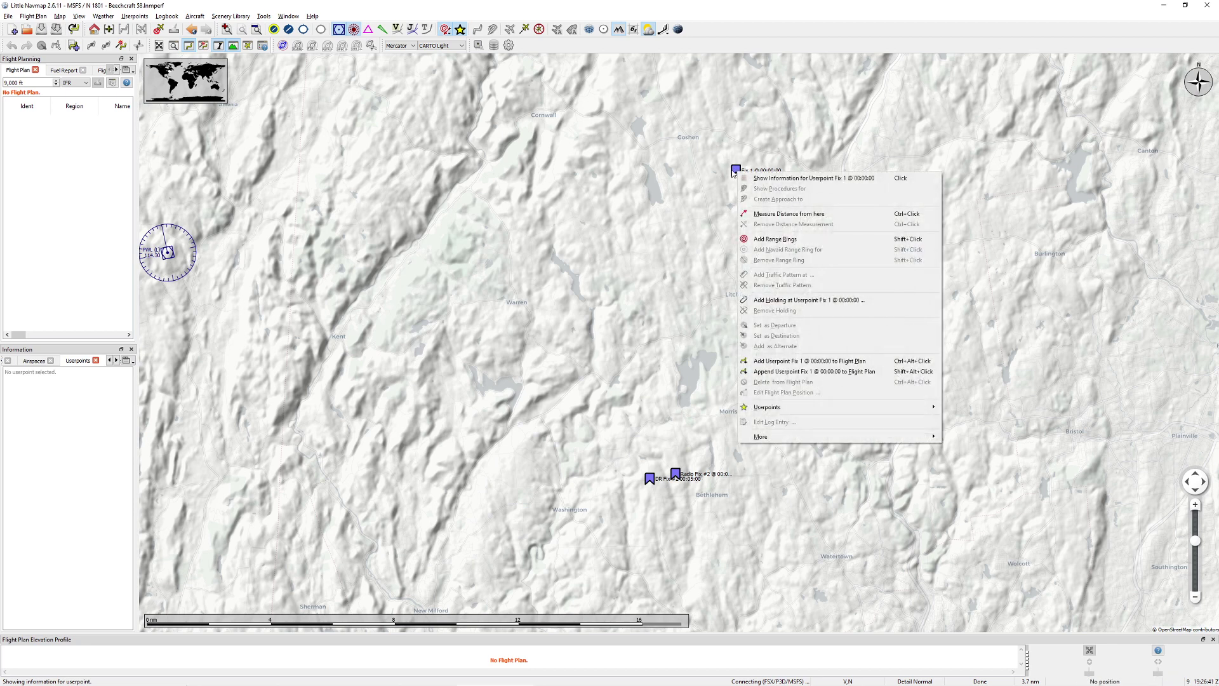
{"action": "left_click", "coordinate": [788, 221]}
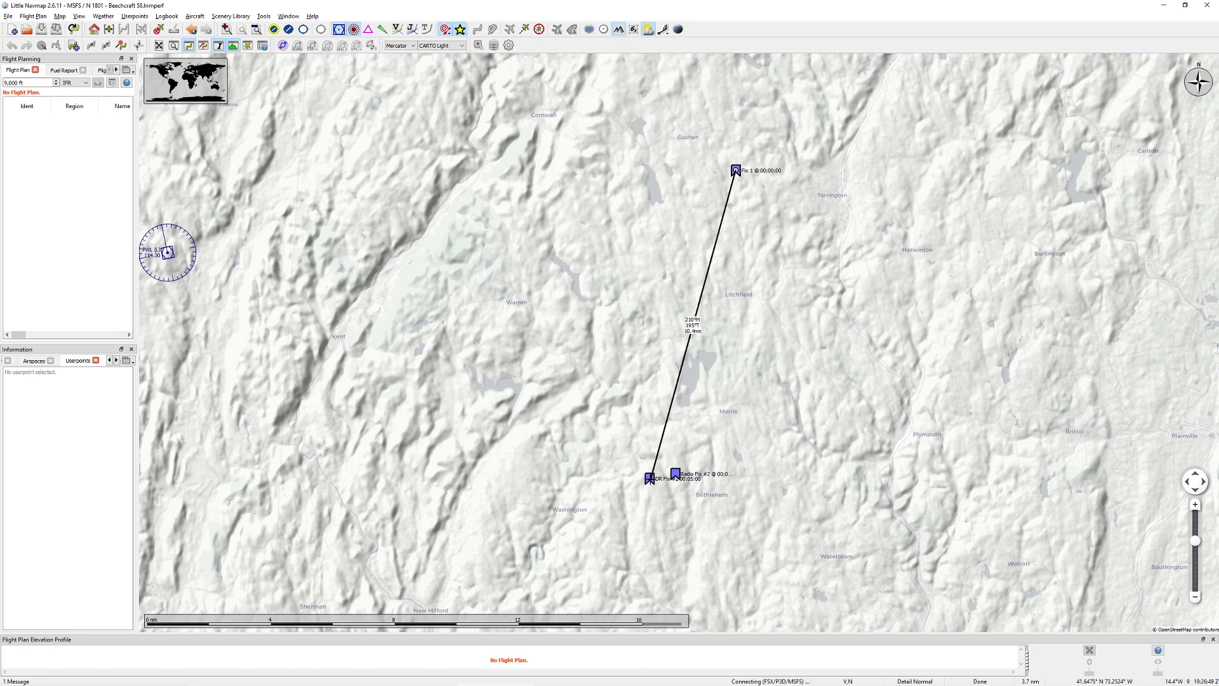
{"action": "key", "text": "Escape"}
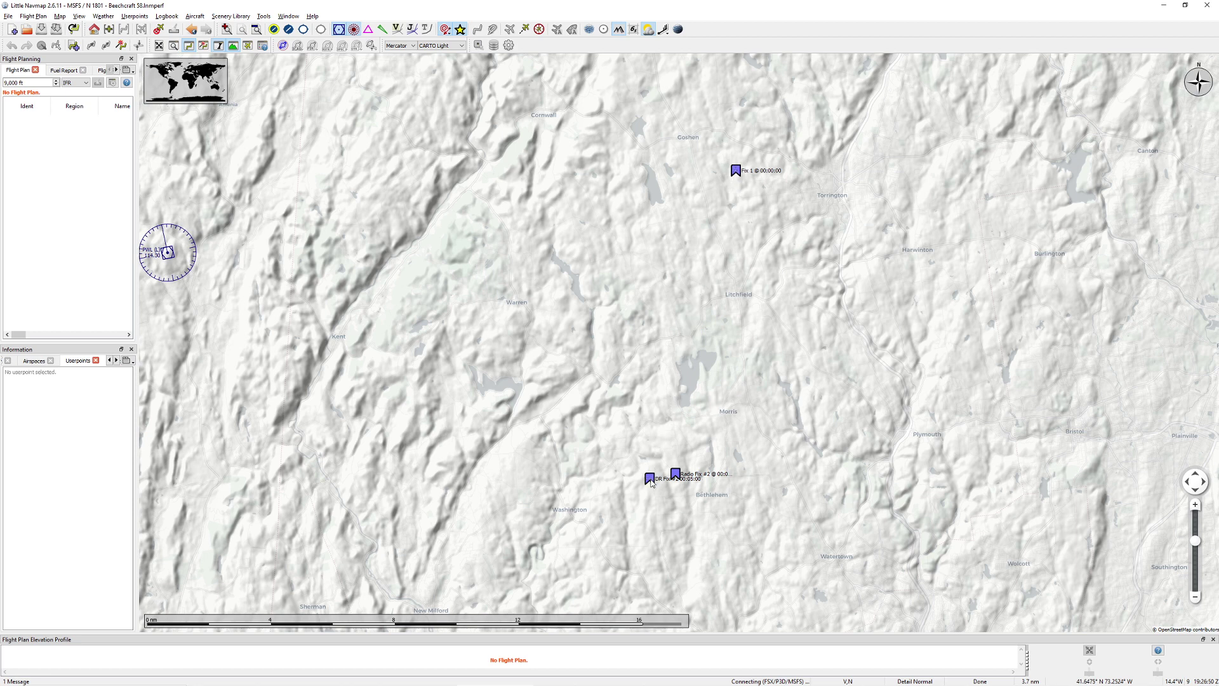
{"action": "right_click", "coordinate": [736, 172]}
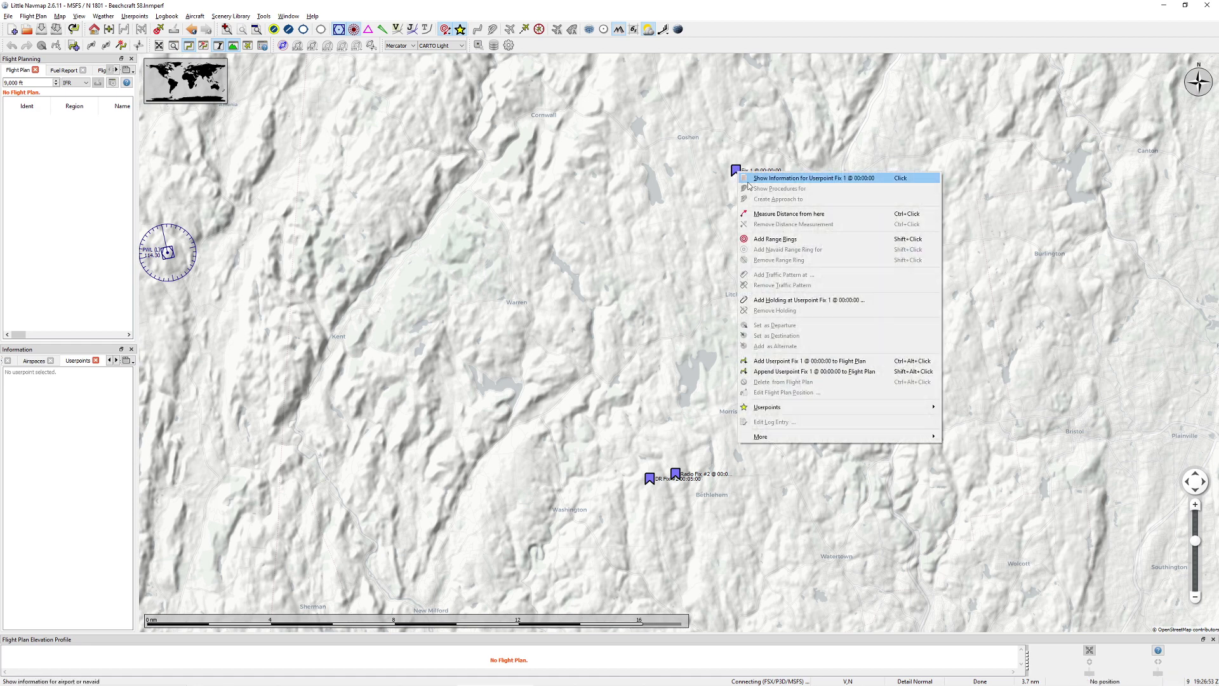
{"action": "left_click", "coordinate": [762, 214]}
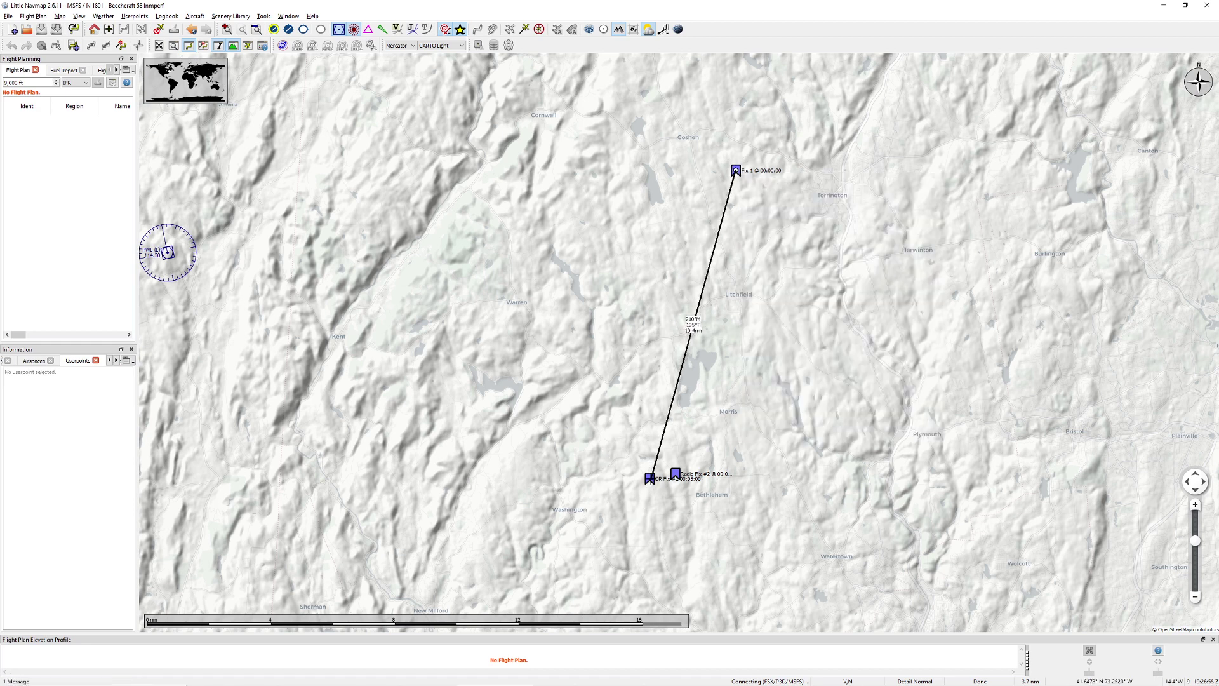
{"action": "left_click", "coordinate": [650, 478]}
{"action": "left_click_drag", "start_coordinate": [843, 434], "coordinate": [794, 442]}
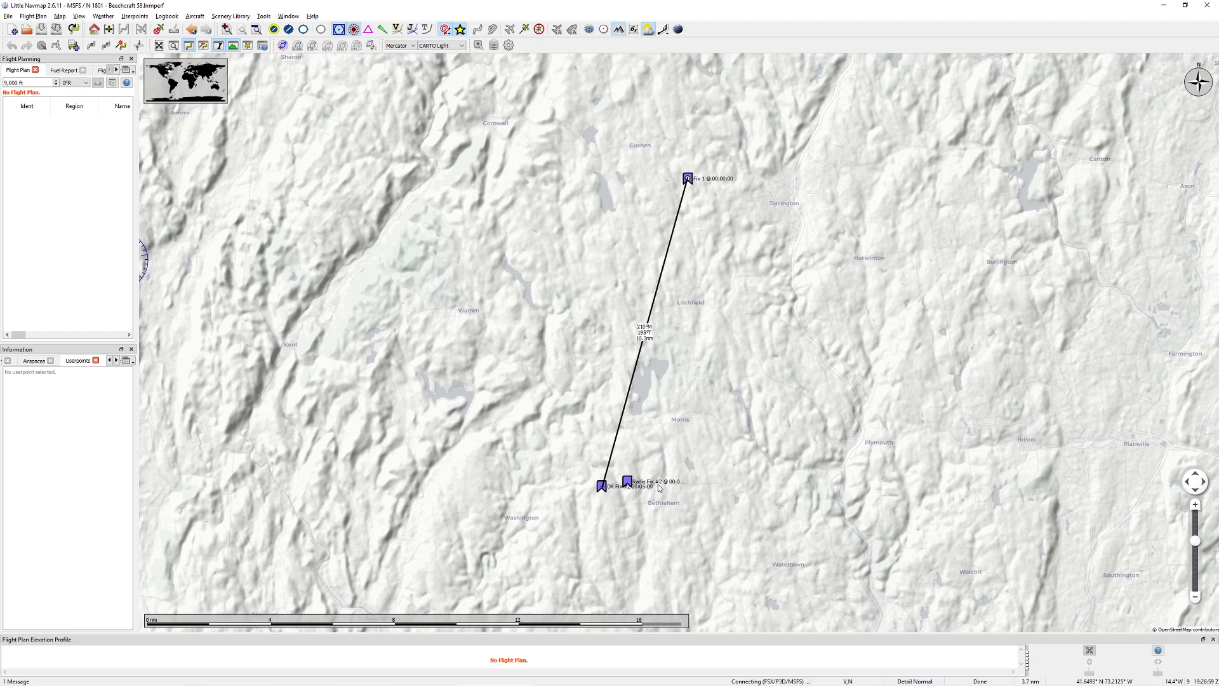
{"action": "left_click_drag", "start_coordinate": [752, 404], "coordinate": [714, 405]}
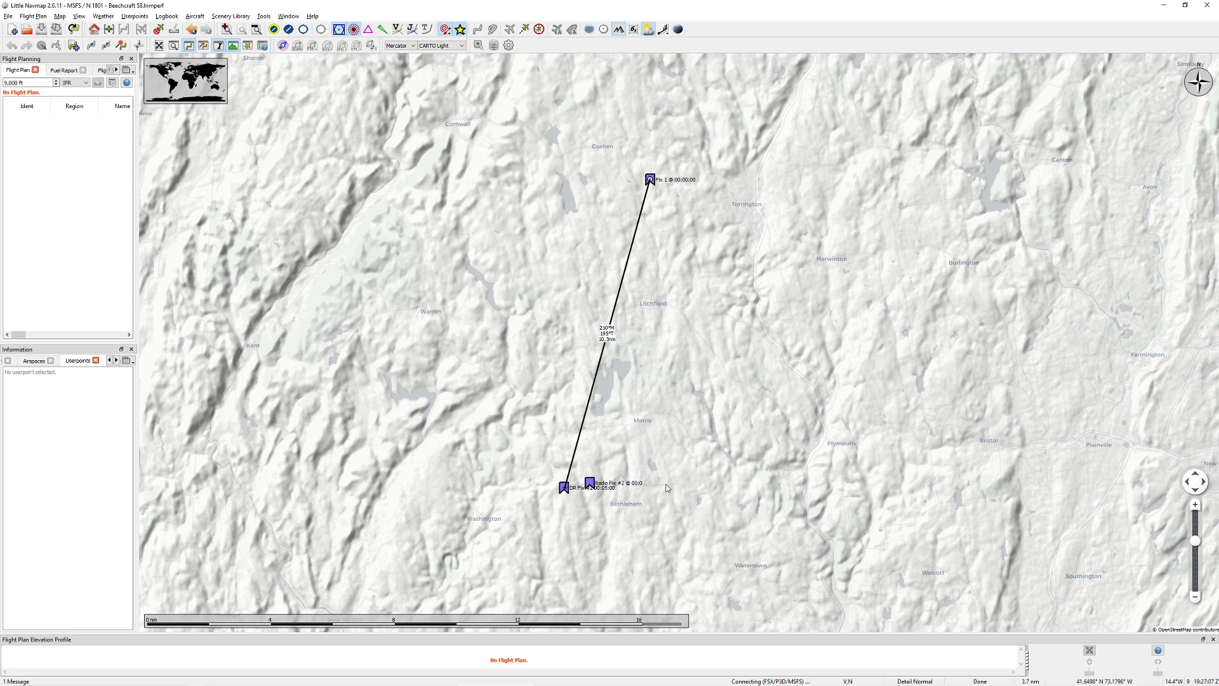
{"action": "left_click_drag", "start_coordinate": [667, 488], "coordinate": [723, 481]}
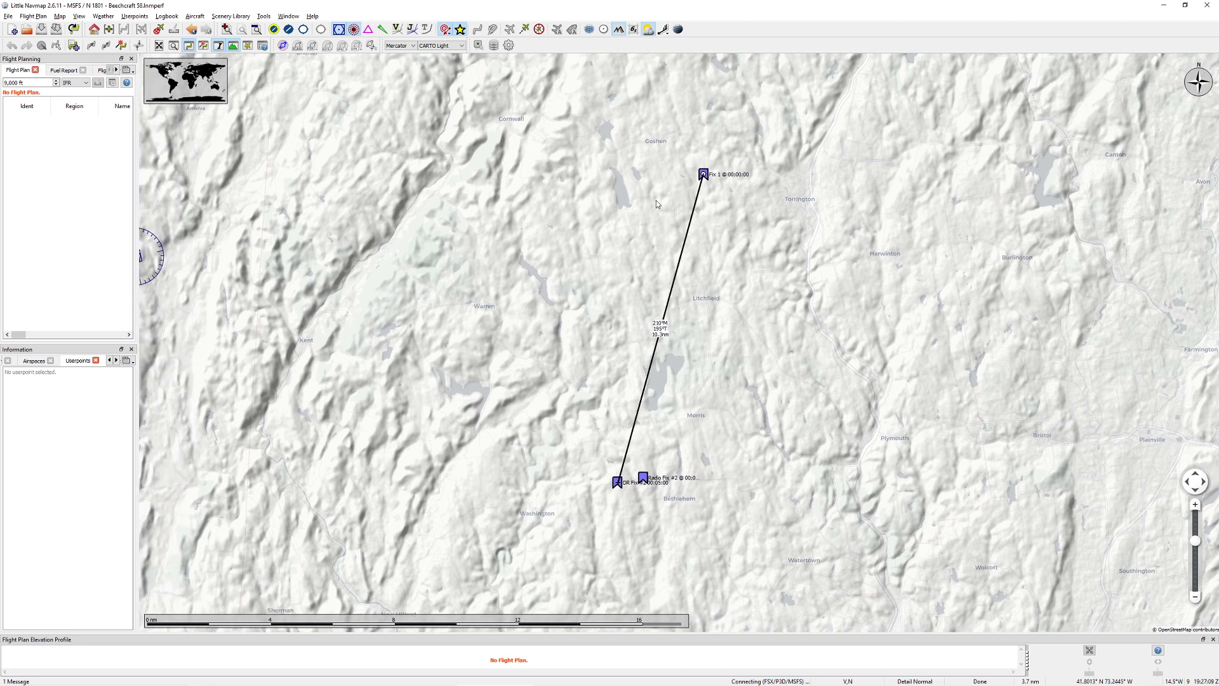
Start another measurement from Fix 1, then pan and zoom out to frame both tracks and fixes
{"action": "right_click", "coordinate": [704, 176]}
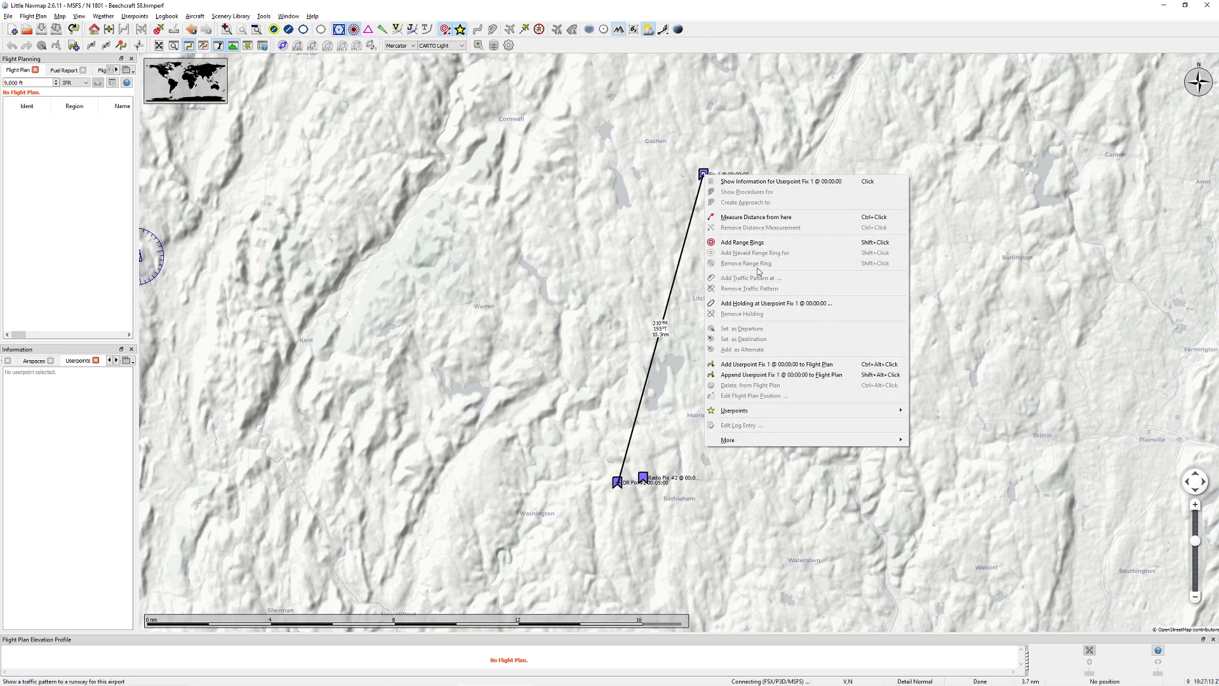
{"action": "left_click", "coordinate": [756, 218]}
{"action": "scroll", "coordinate": [644, 483], "scroll_direction": "up", "scroll_amount": 5}
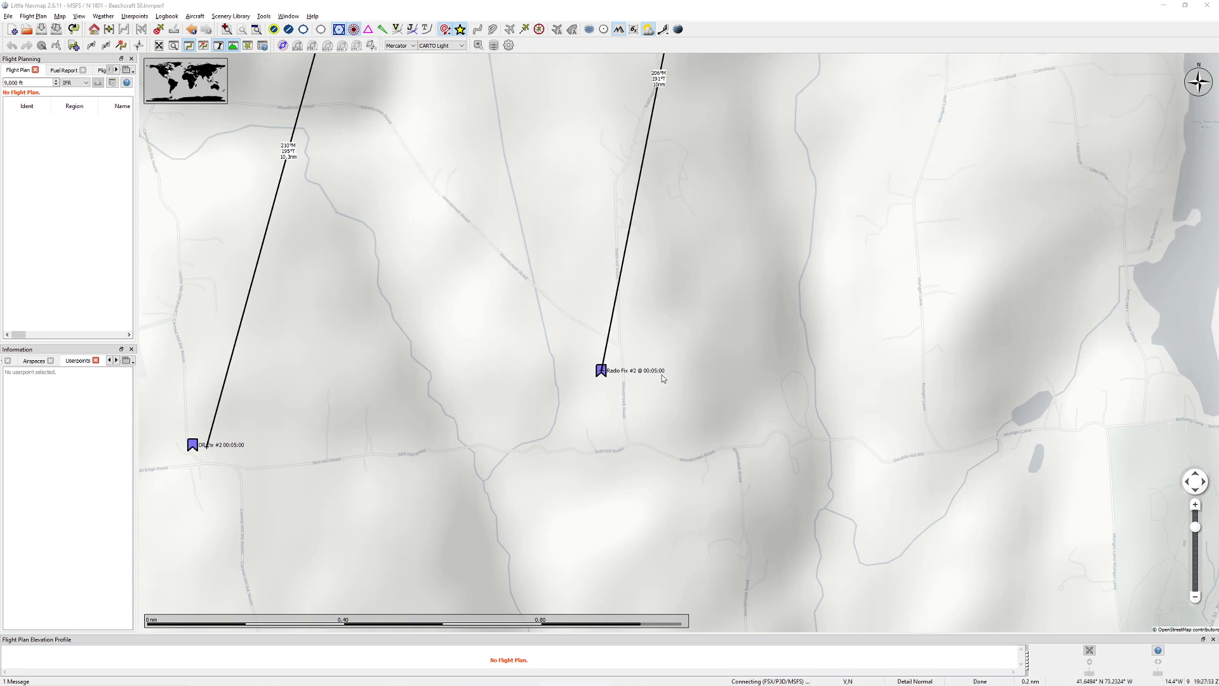
{"action": "left_click_drag", "start_coordinate": [677, 268], "coordinate": [666, 315]}
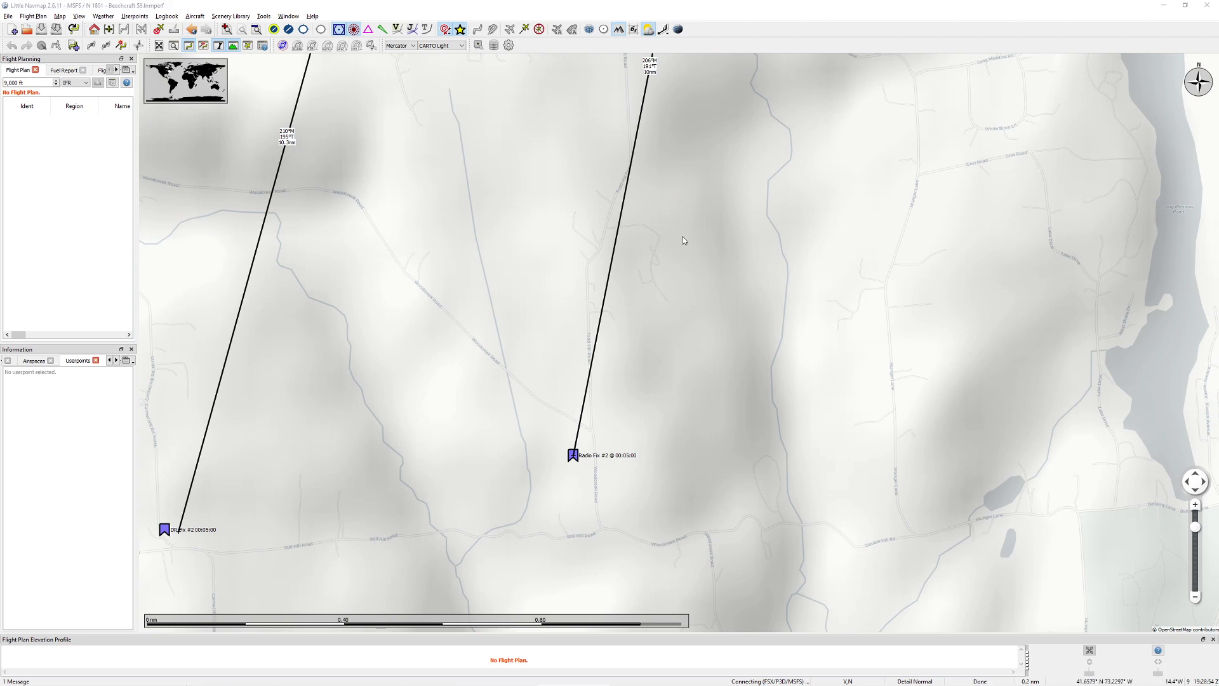
{"action": "scroll", "coordinate": [684, 230], "scroll_direction": "down", "scroll_amount": 2}
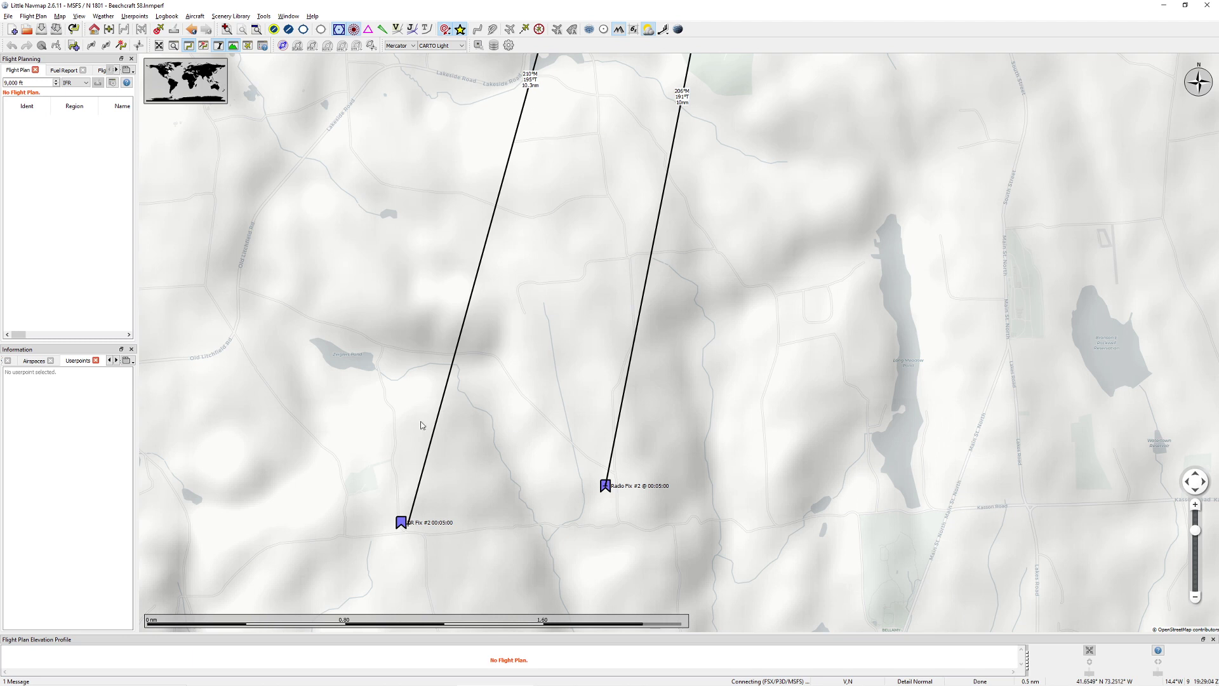
{"action": "left_click_drag", "start_coordinate": [410, 522], "coordinate": [394, 529]}
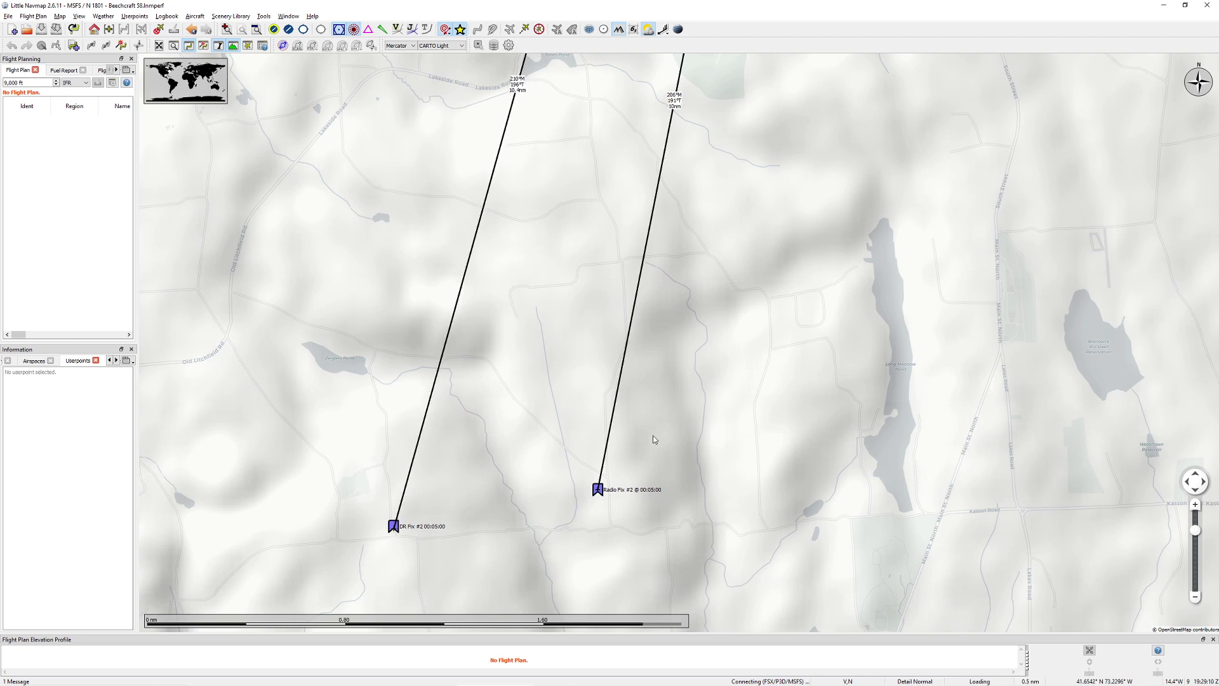
{"action": "left_click_drag", "start_coordinate": [654, 439], "coordinate": [687, 417]}
{"action": "left_click_drag", "start_coordinate": [687, 216], "coordinate": [673, 307]}
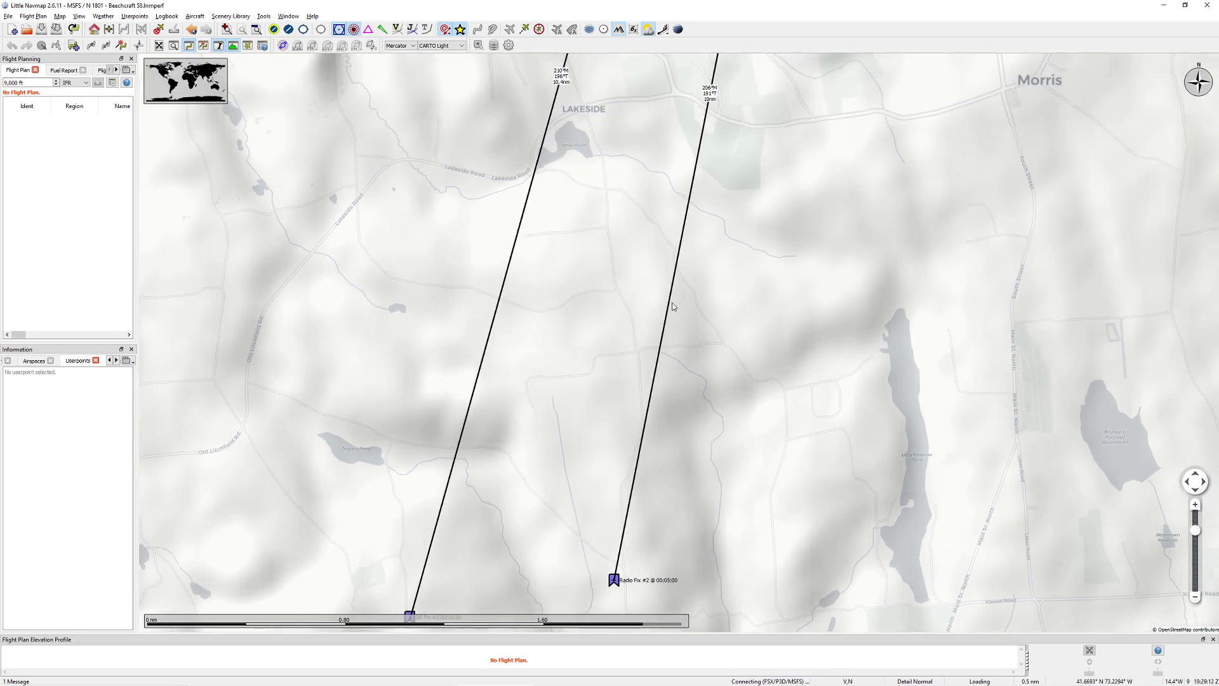
{"action": "scroll", "coordinate": [672, 302], "scroll_direction": "down", "scroll_amount": 2}
{"action": "left_click_drag", "start_coordinate": [800, 141], "coordinate": [713, 296]}
{"action": "scroll", "coordinate": [756, 240], "scroll_direction": "down", "scroll_amount": 2}
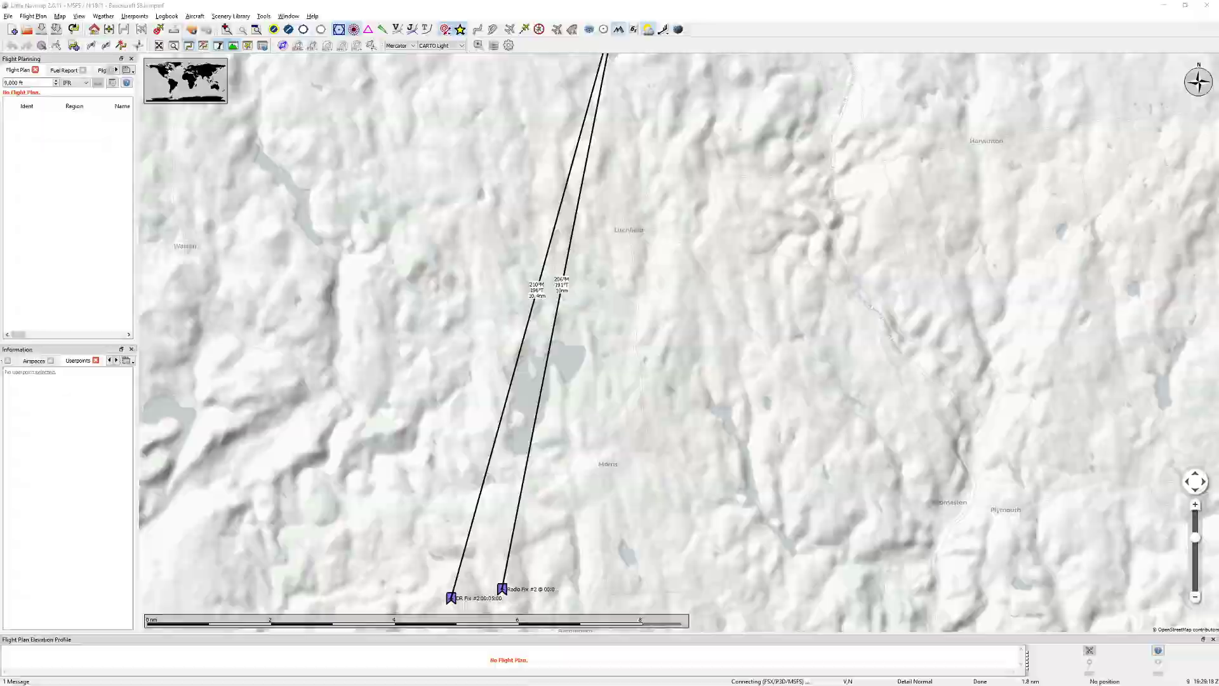
Enter distance 10 nm and ground speed 120 knots, giving a time of 5 minutes
{"action": "key", "text": "alt+Tab"}
{"action": "type", "text": "10"}
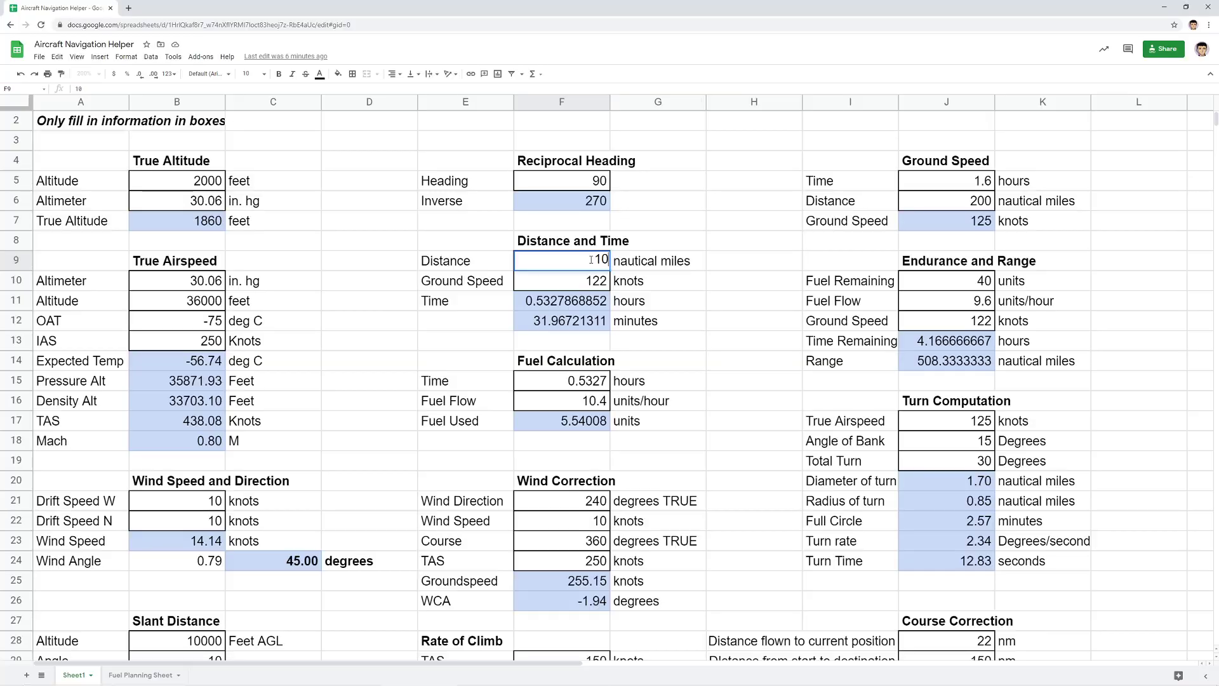
{"action": "key", "text": "Return"}
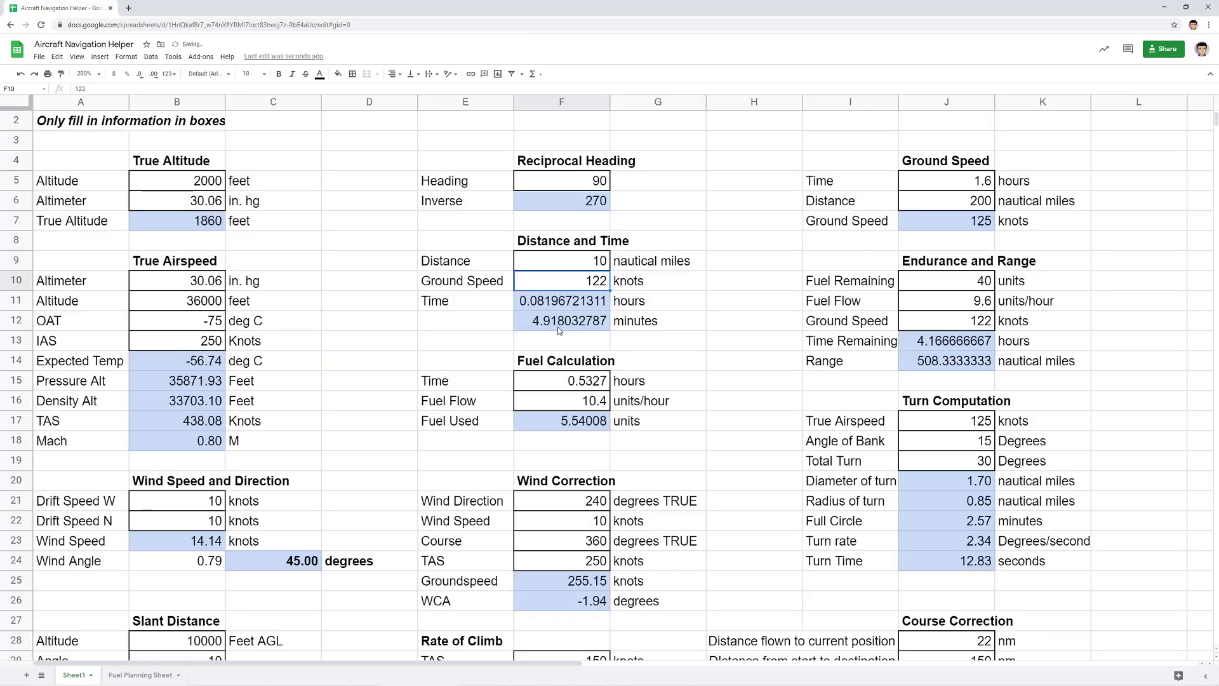
{"action": "type", "text": "123"}
{"action": "key", "text": "Return"}
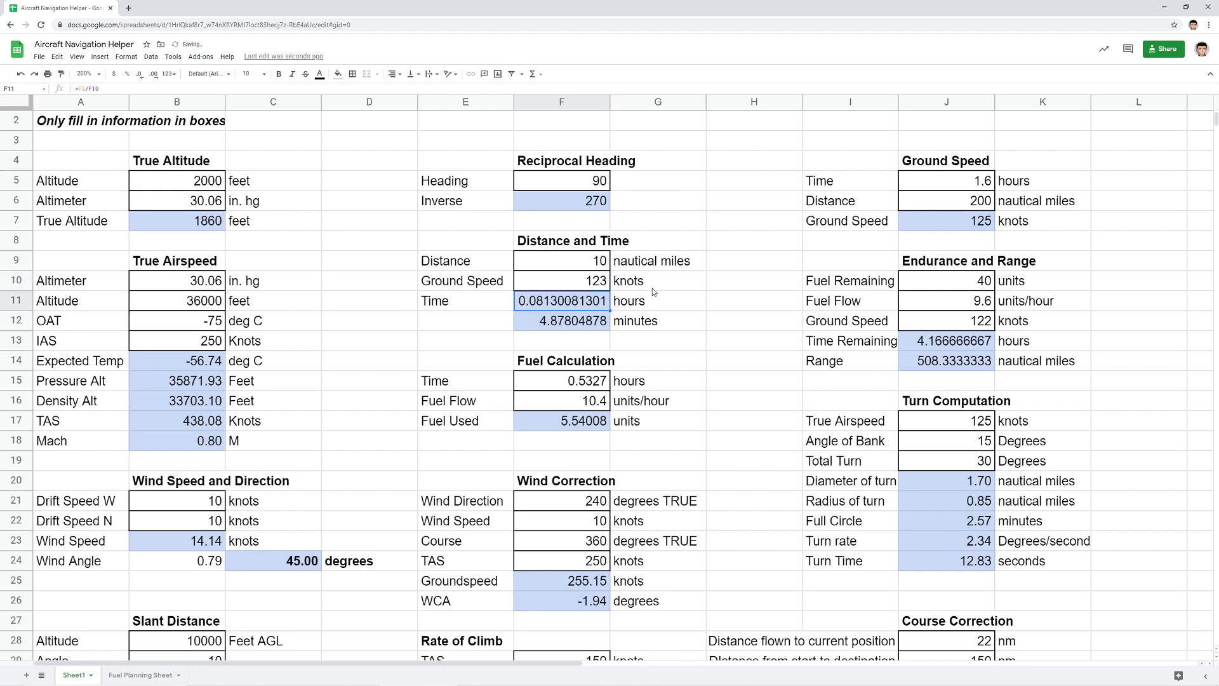
{"action": "key", "text": "Up"}
{"action": "type", "text": "120"}
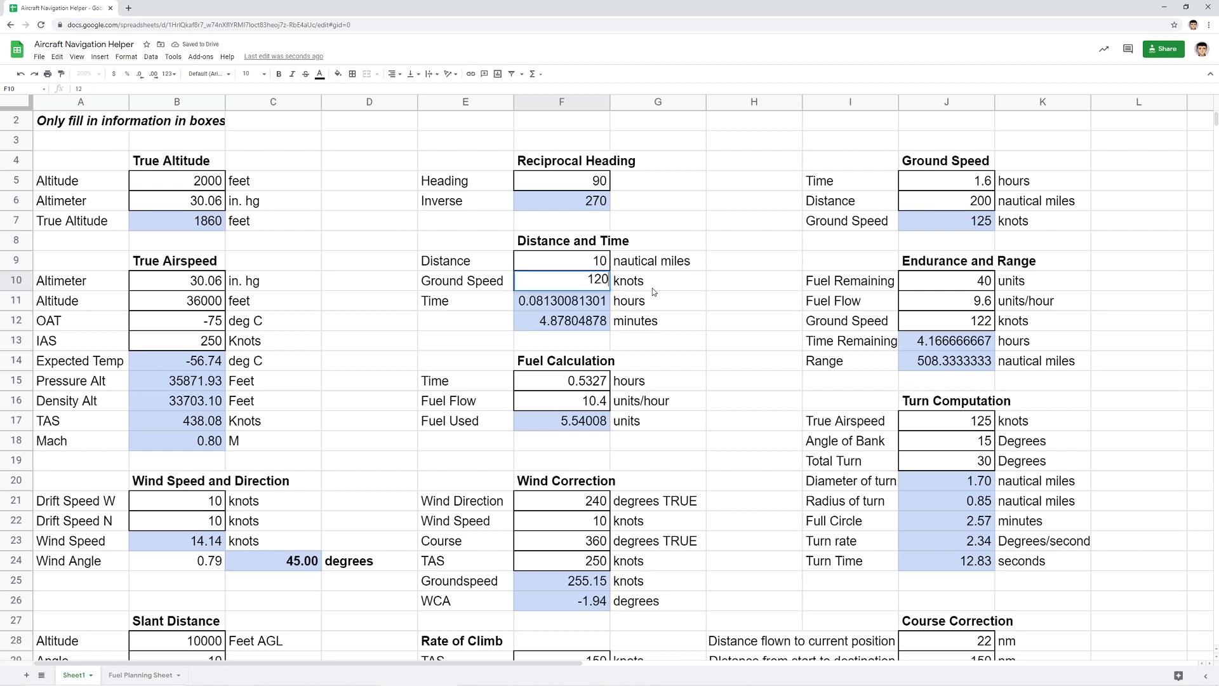
{"action": "key", "text": "Return"}
{"action": "key", "text": "Up"}
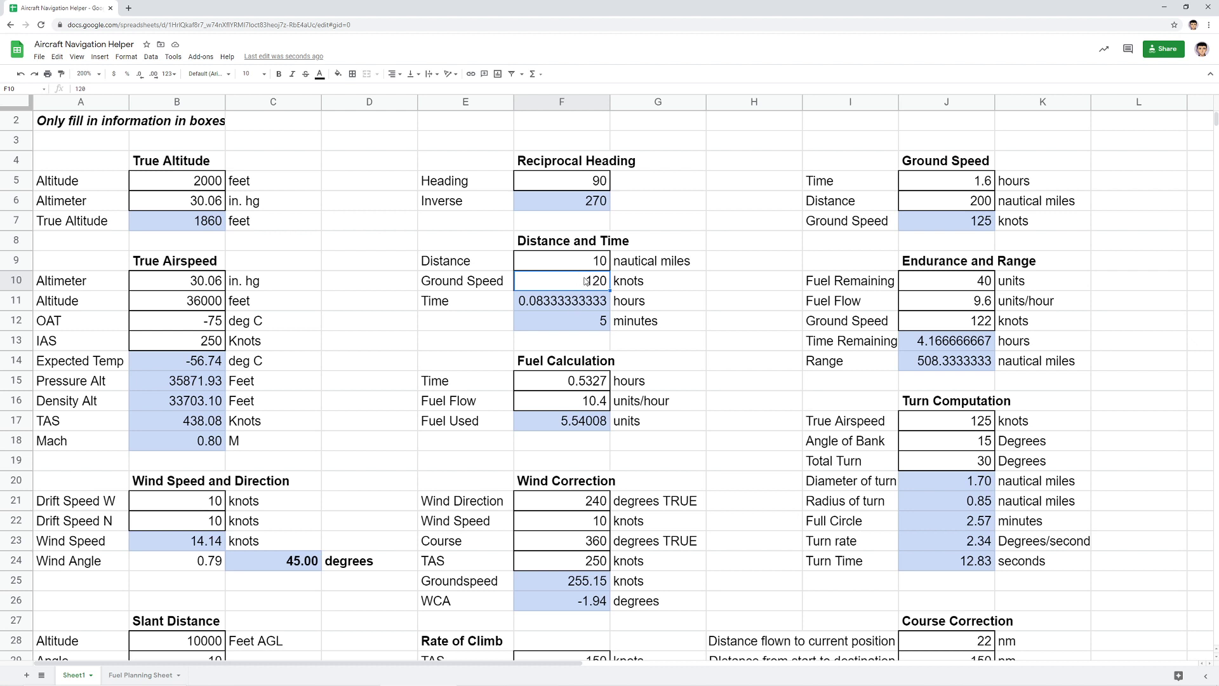
Return to the map and centre it on DR Fix #2 and Radio Fix #2
{"action": "left_click", "coordinate": [1164, 7]}
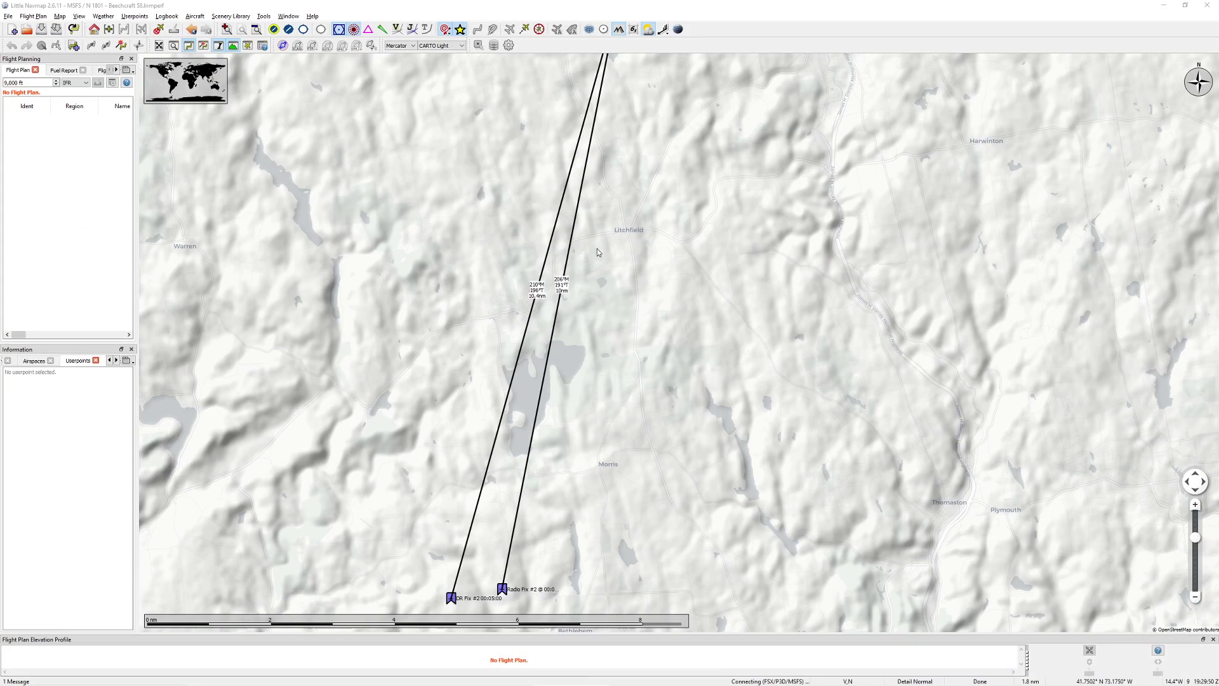
{"action": "left_click_drag", "start_coordinate": [623, 458], "coordinate": [730, 190]}
{"action": "scroll", "coordinate": [571, 360], "scroll_direction": "up", "scroll_amount": 2}
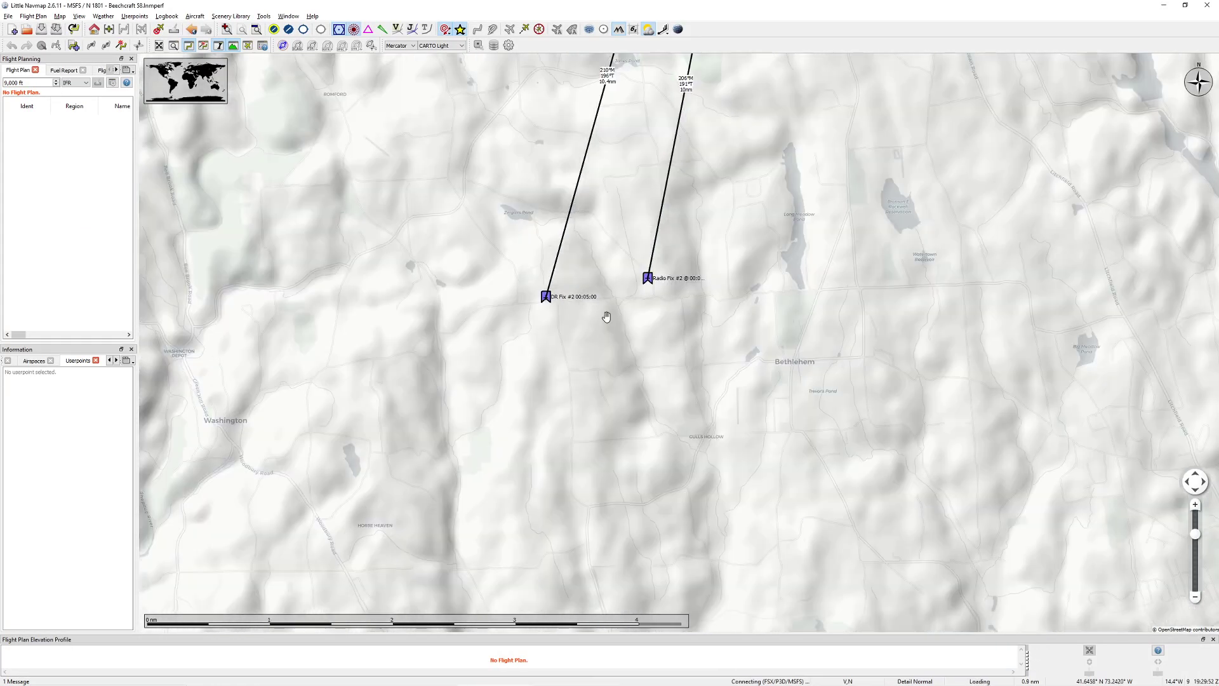
{"action": "left_click_drag", "start_coordinate": [607, 317], "coordinate": [628, 358]}
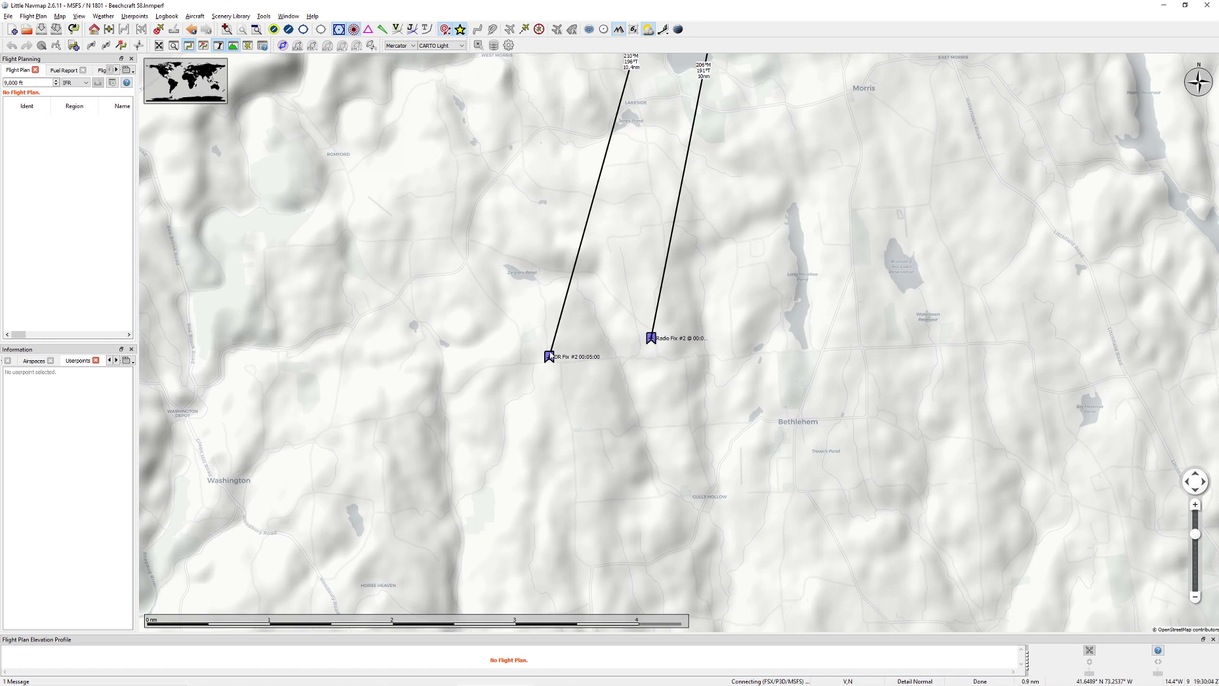
{"action": "scroll", "coordinate": [550, 356], "scroll_direction": "up", "scroll_amount": 2}
{"action": "right_click", "coordinate": [655, 327]}
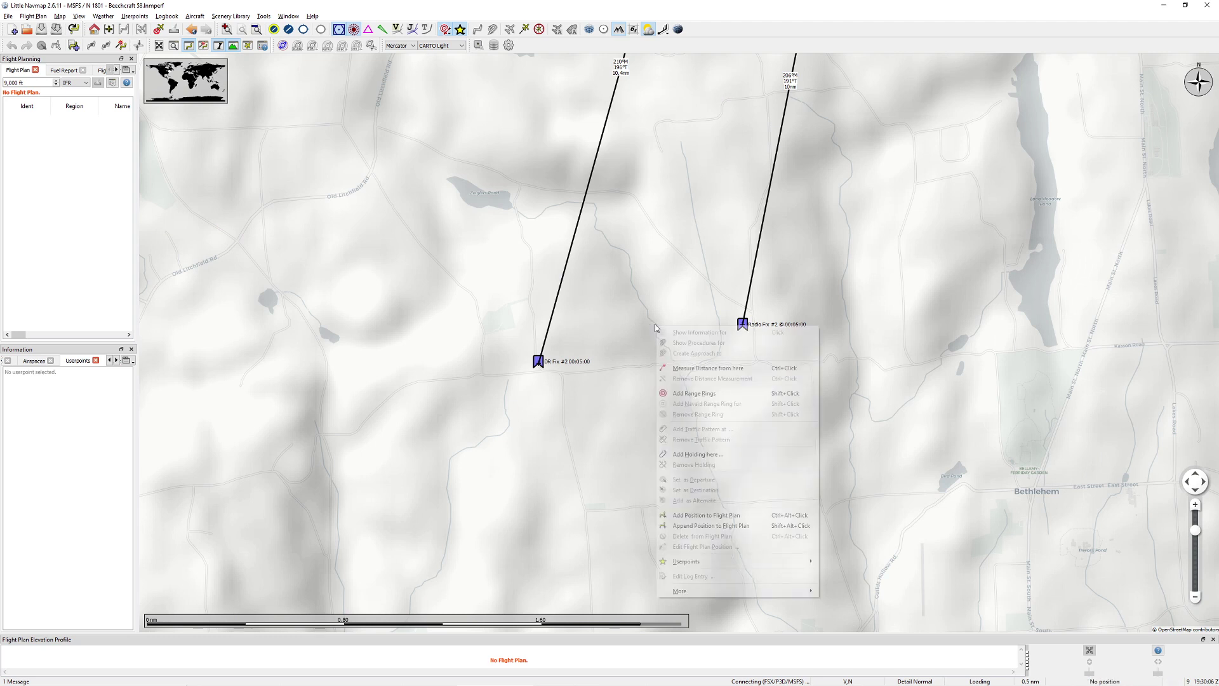
{"action": "left_click_drag", "start_coordinate": [656, 327], "coordinate": [616, 319]}
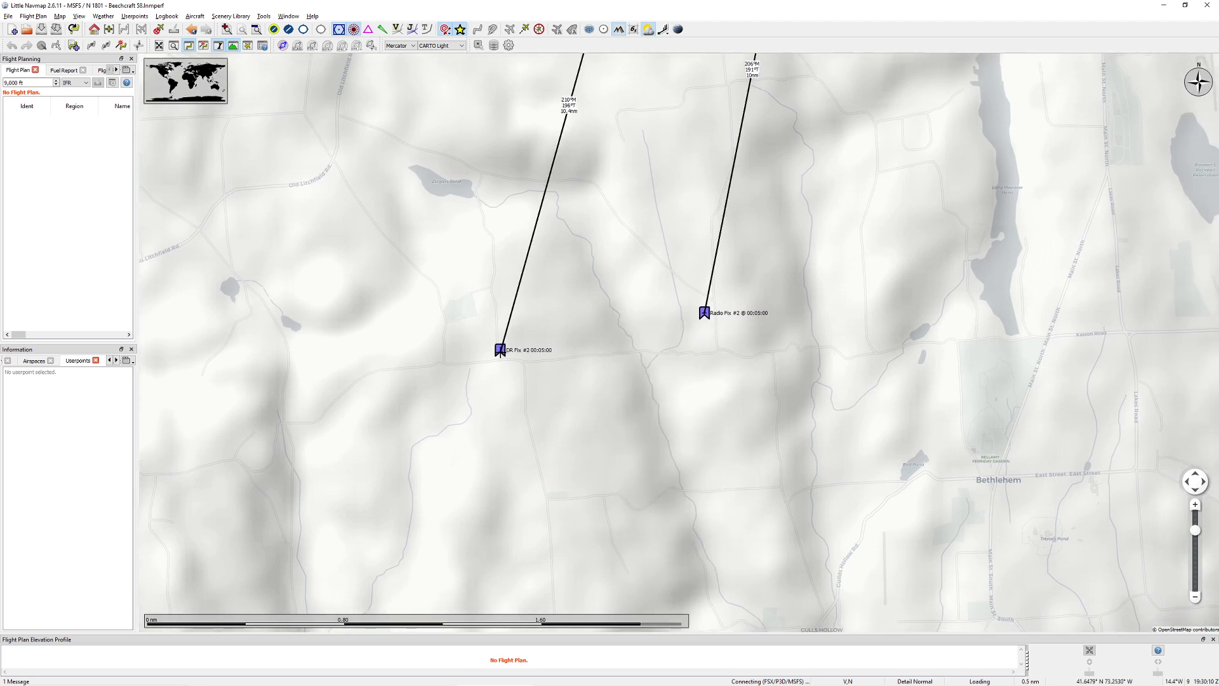
Measure from DR Fix #2 east to a point directly below Radio Fix #2, about 104°M
{"action": "right_click", "coordinate": [500, 351]}
{"action": "left_click", "coordinate": [534, 397]}
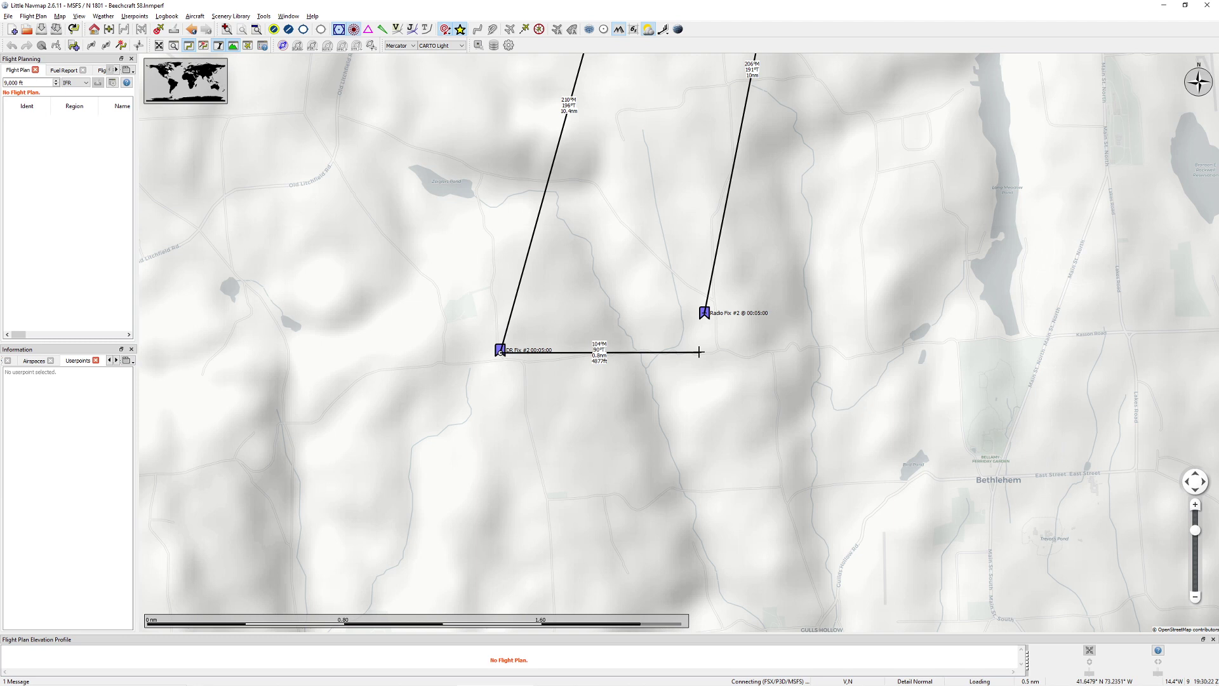
{"action": "left_click", "coordinate": [700, 352]}
{"action": "left_click_drag", "start_coordinate": [735, 334], "coordinate": [716, 361]}
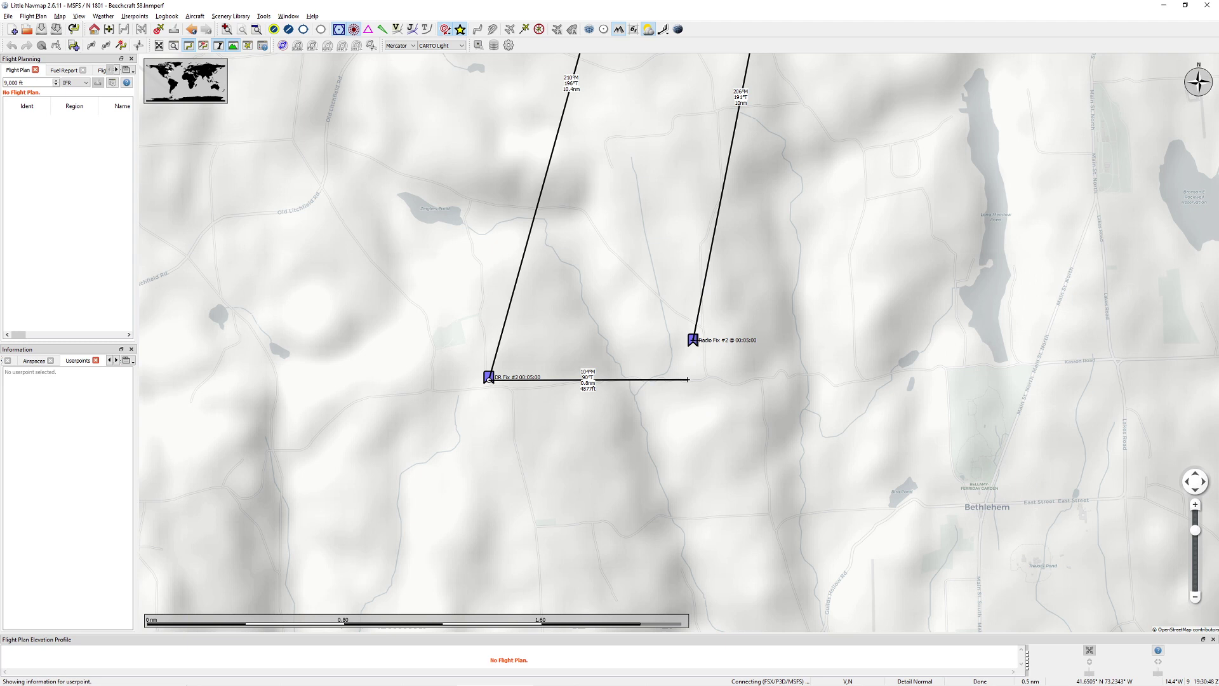
Measure the 0.2 nm line from Radio Fix #2 down to the eastward line's end
{"action": "right_click", "coordinate": [693, 340]}
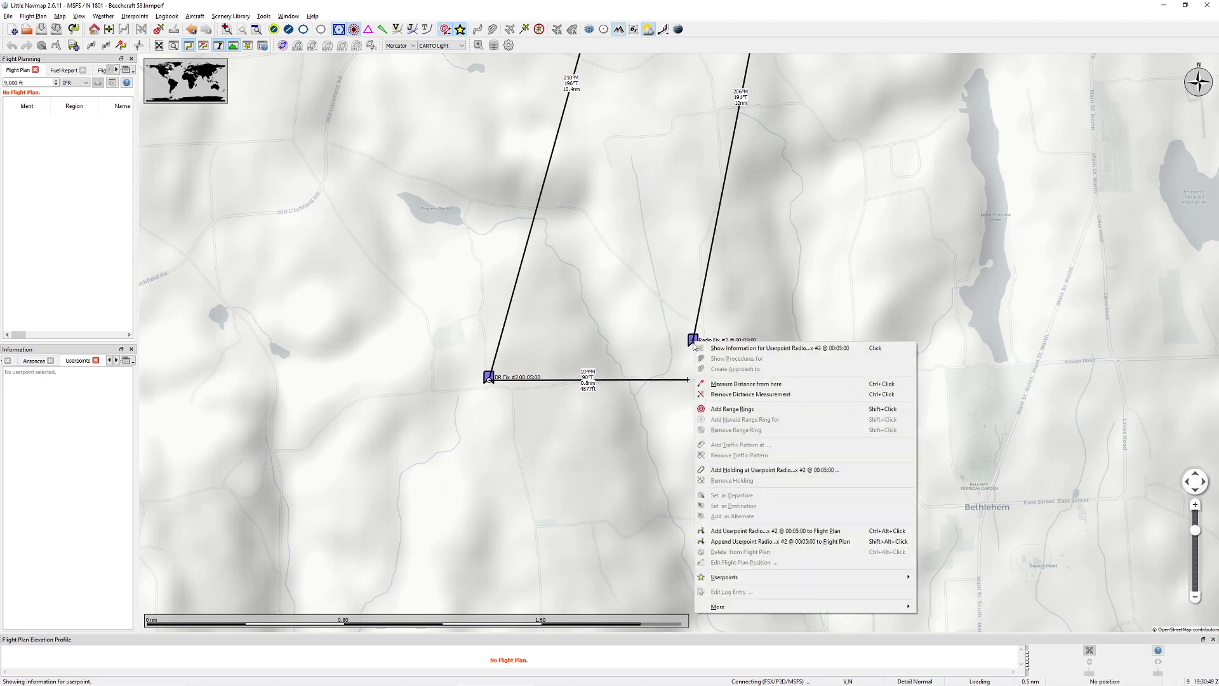
{"action": "left_click", "coordinate": [736, 381]}
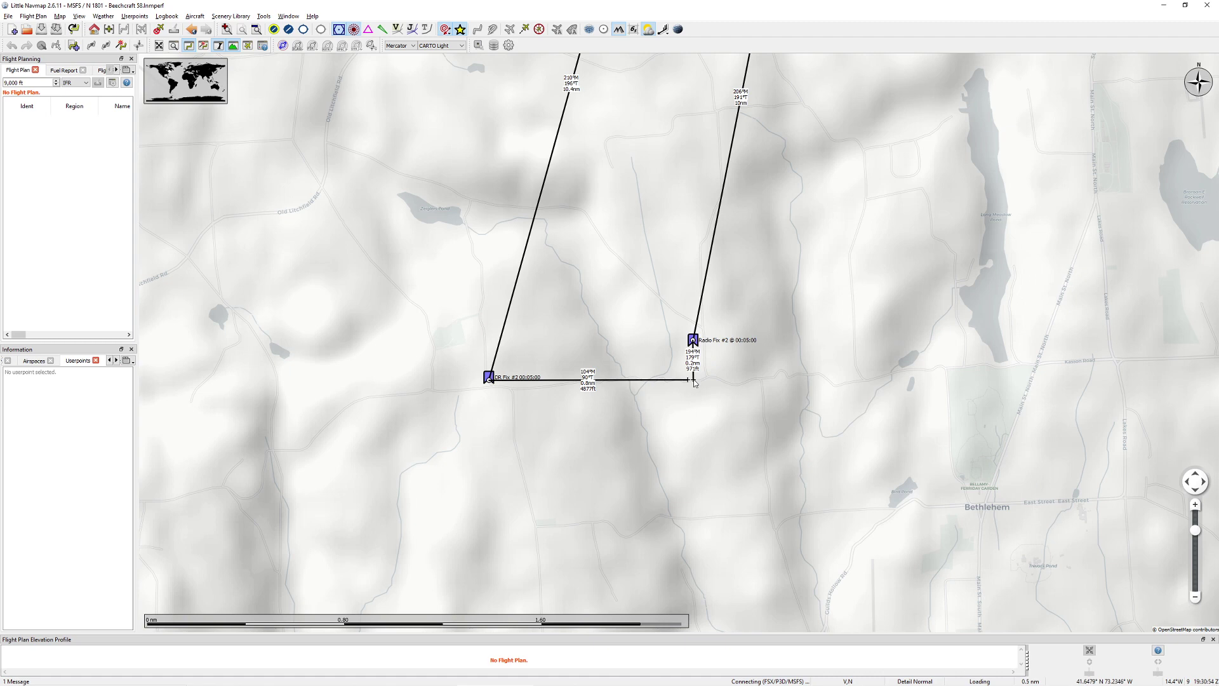
{"action": "scroll", "coordinate": [612, 346], "scroll_direction": "up", "scroll_amount": 4}
{"action": "left_click_drag", "start_coordinate": [446, 399], "coordinate": [573, 338]}
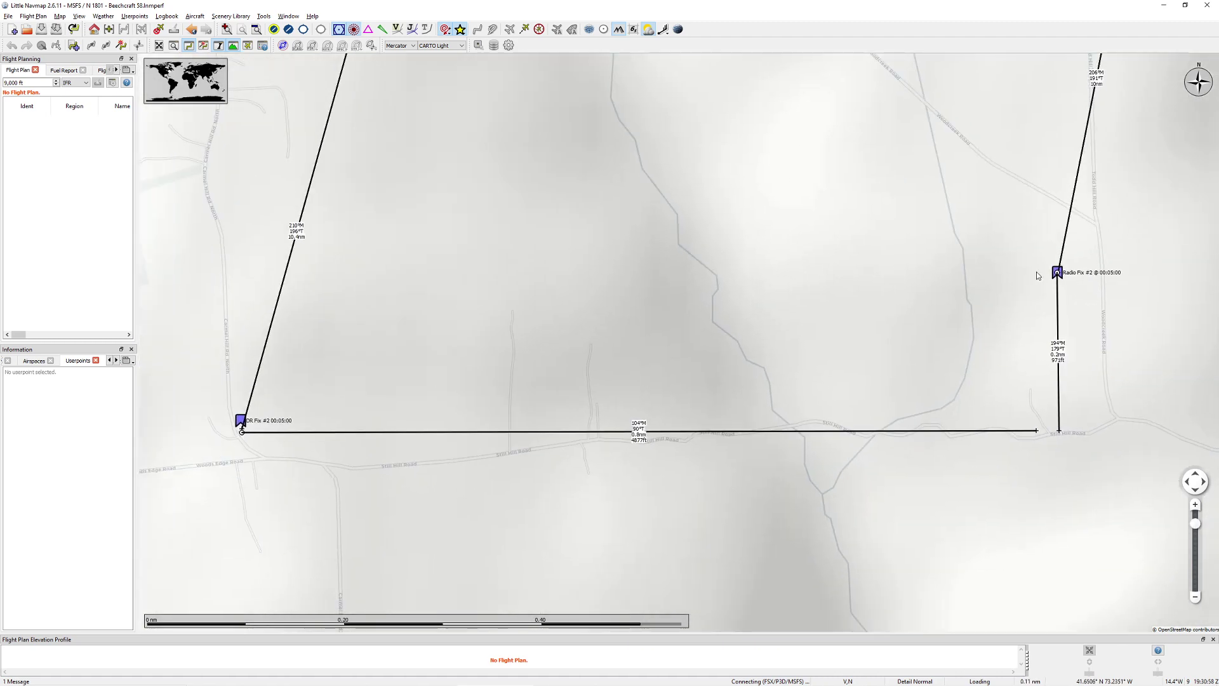
{"action": "left_click_drag", "start_coordinate": [905, 345], "coordinate": [808, 346]}
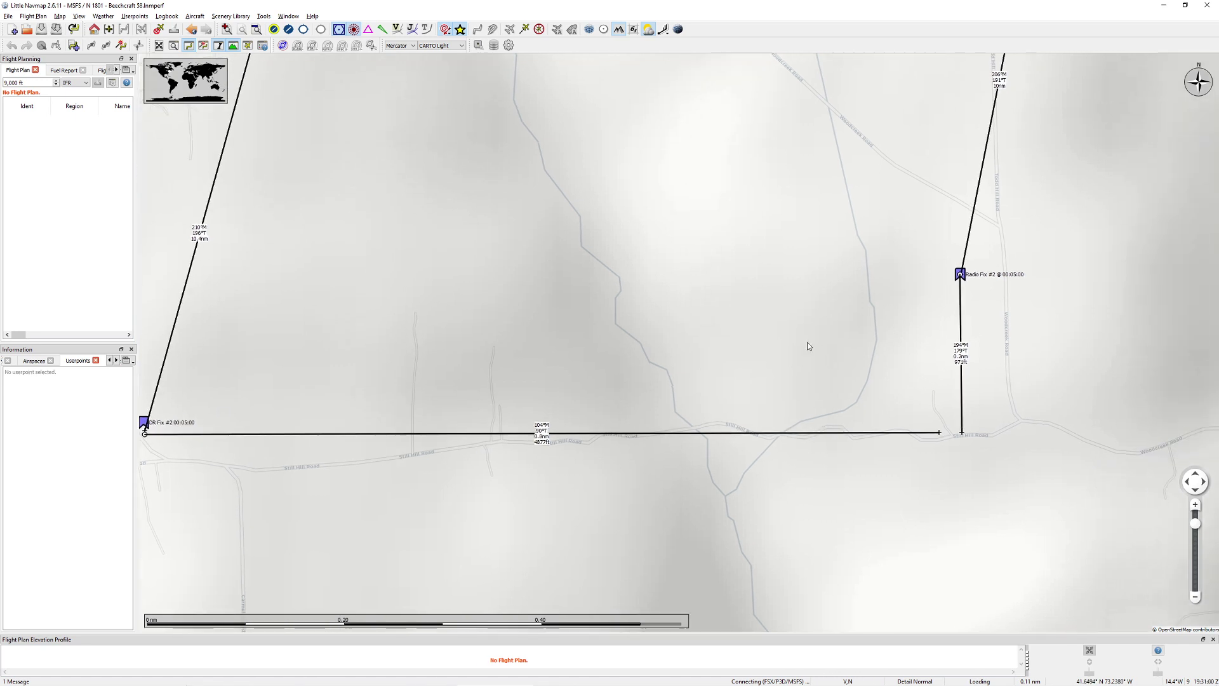
{"action": "scroll", "coordinate": [781, 317], "scroll_direction": "down", "scroll_amount": 2}
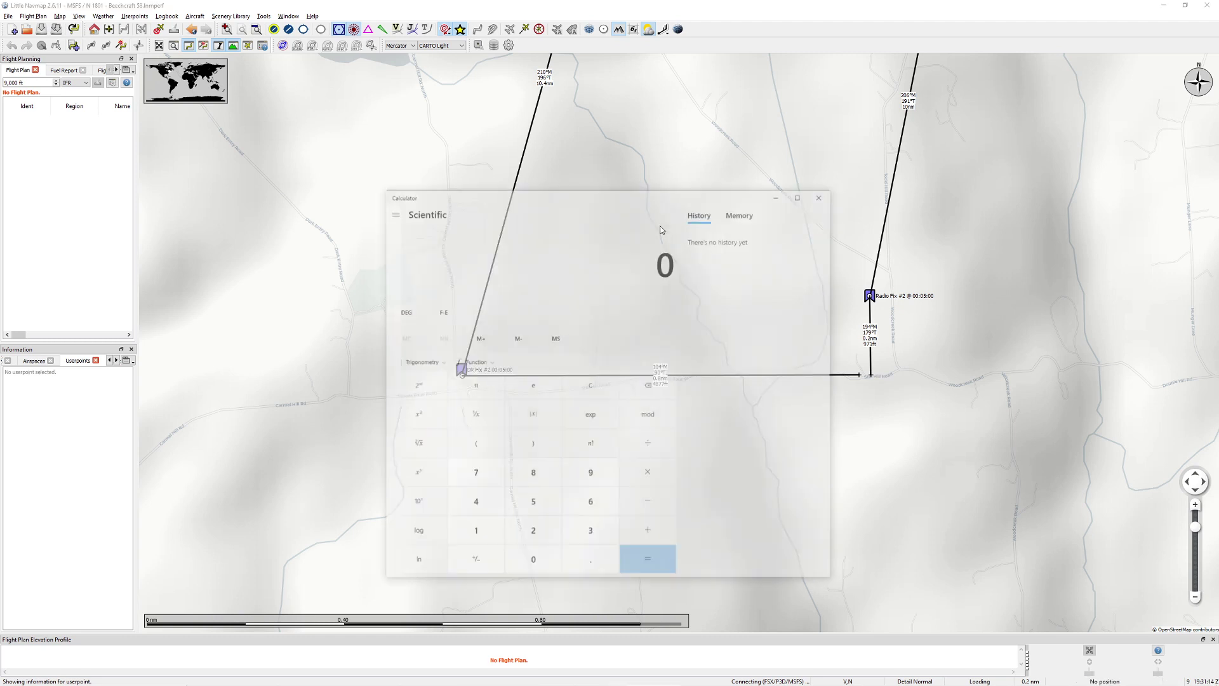
Compute 0.8 ÷ 5 × 60 = 9.6 knots in Calculator, then bring up the navigation helper sheet
{"action": "left_click_drag", "start_coordinate": [550, 215], "coordinate": [239, 130]}
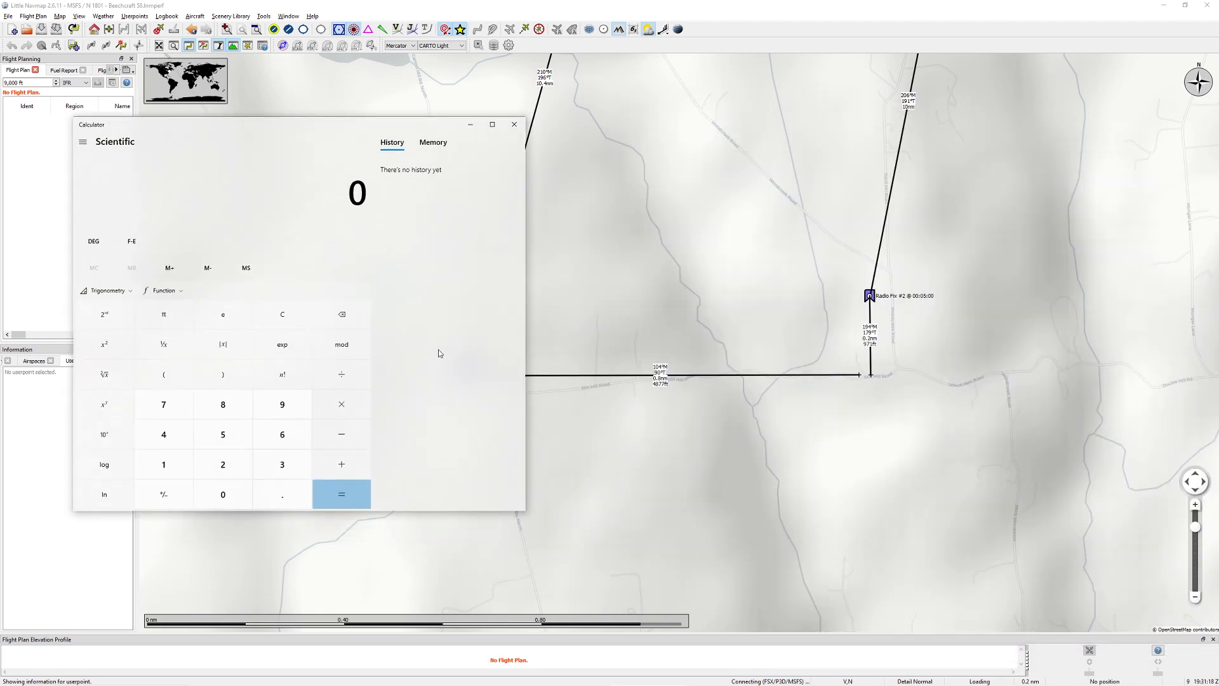
{"action": "type", "text": ".8"}
{"action": "key", "text": "Escape"}
{"action": "type", "text": ".8/5"}
{"action": "key", "text": "Return"}
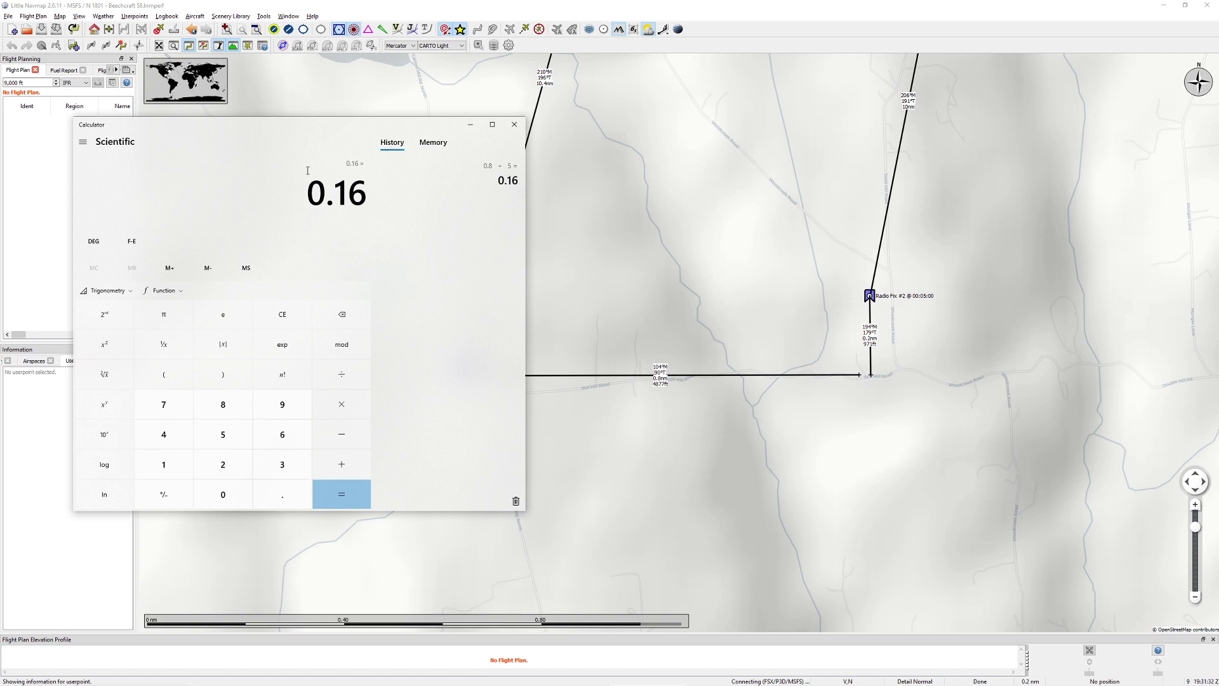
{"action": "type", "text": "60"}
{"action": "key", "text": "Return"}
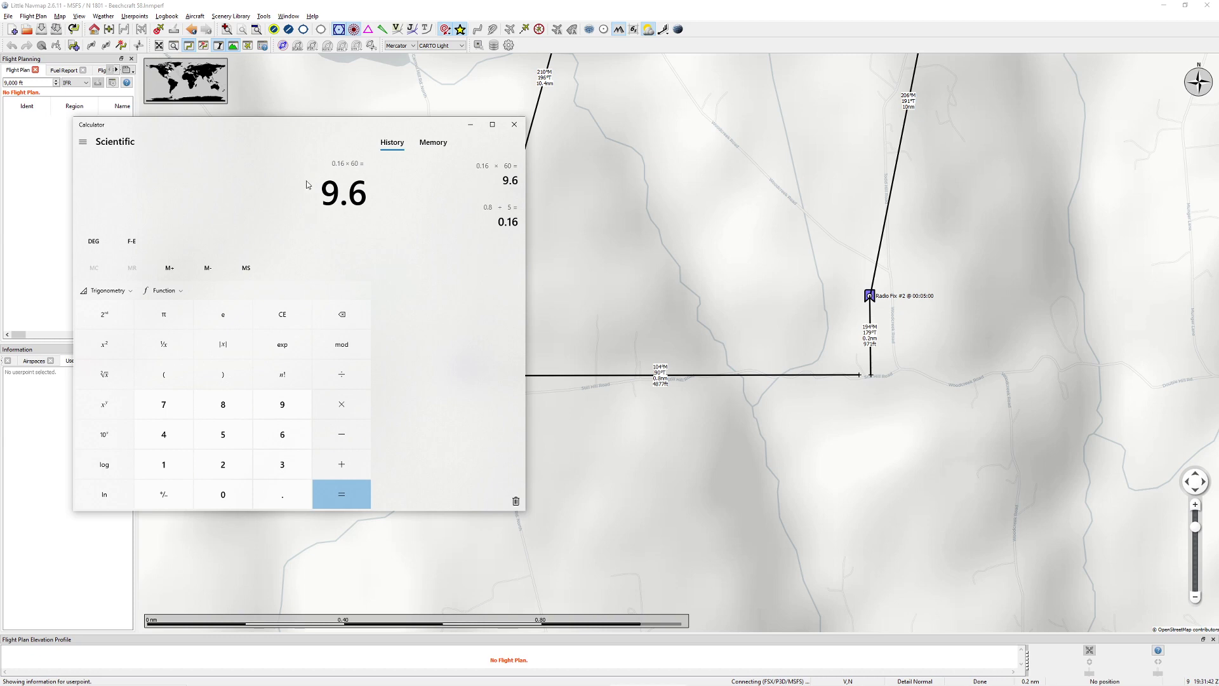
{"action": "key", "text": "alt+Tab"}
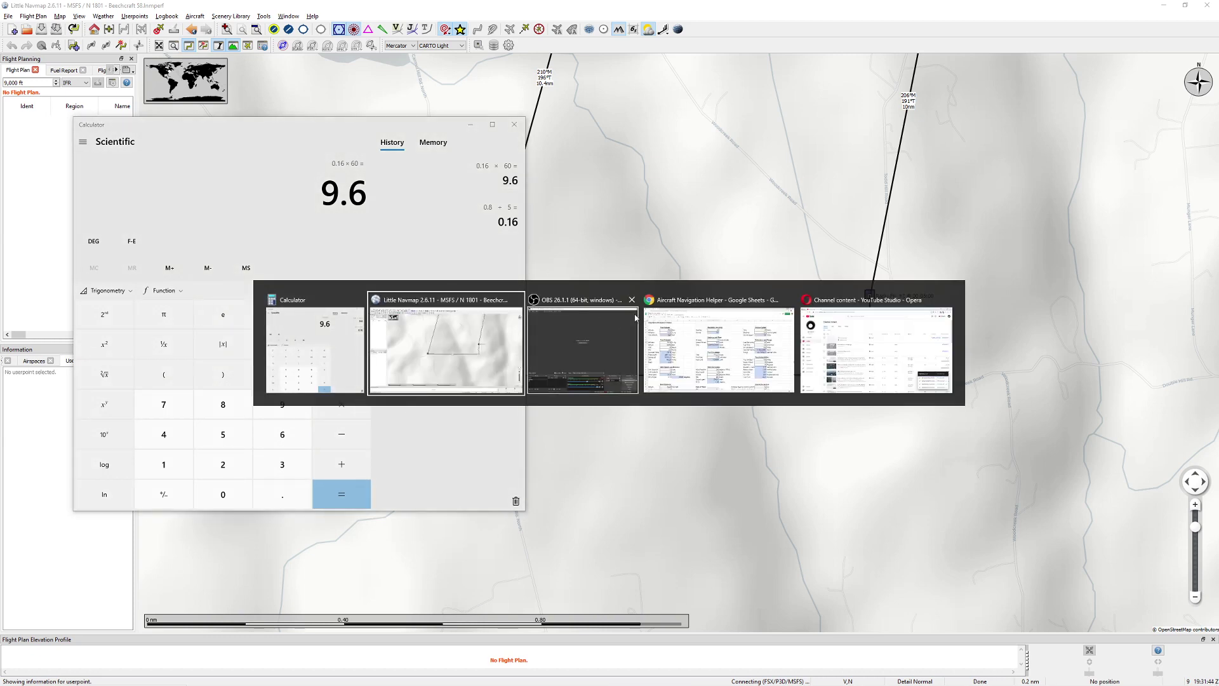
{"action": "left_click", "coordinate": [700, 380]}
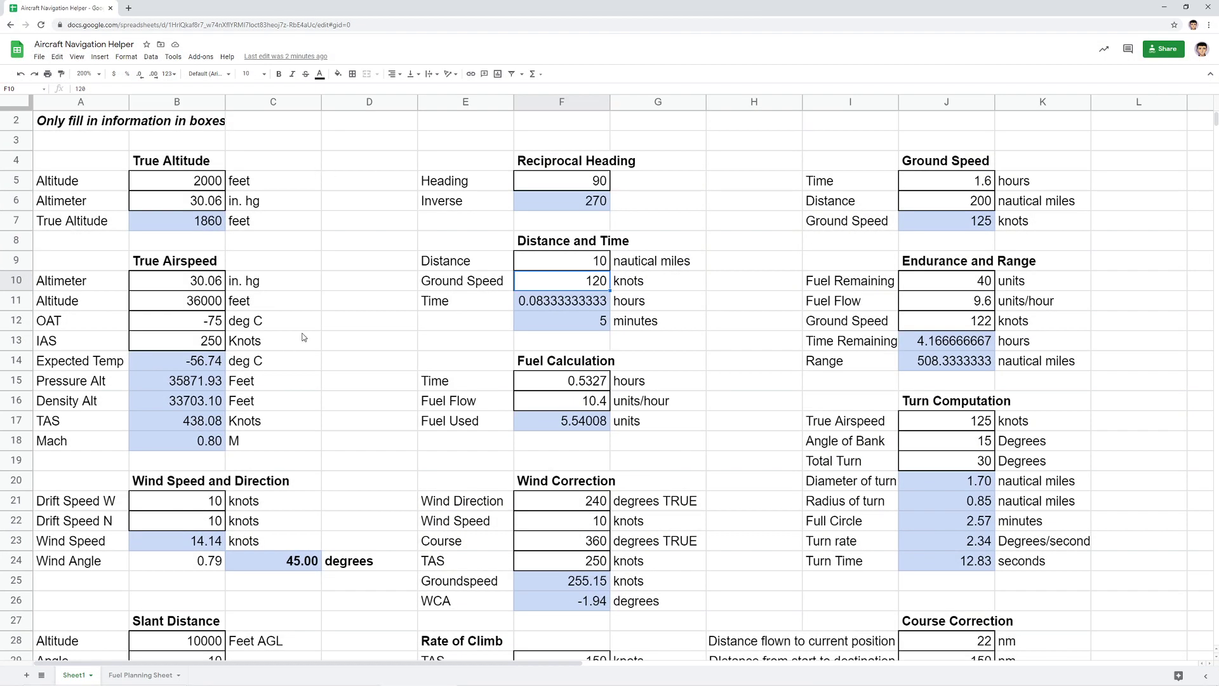
Enter -9.6 as Drift Speed W, giving wind 13.86 knots at 316.17°
{"action": "scroll", "coordinate": [372, 320], "scroll_direction": "down", "scroll_amount": 1}
{"action": "scroll", "coordinate": [372, 320], "scroll_direction": "down", "scroll_amount": 1}
{"action": "left_click", "coordinate": [84, 383]}
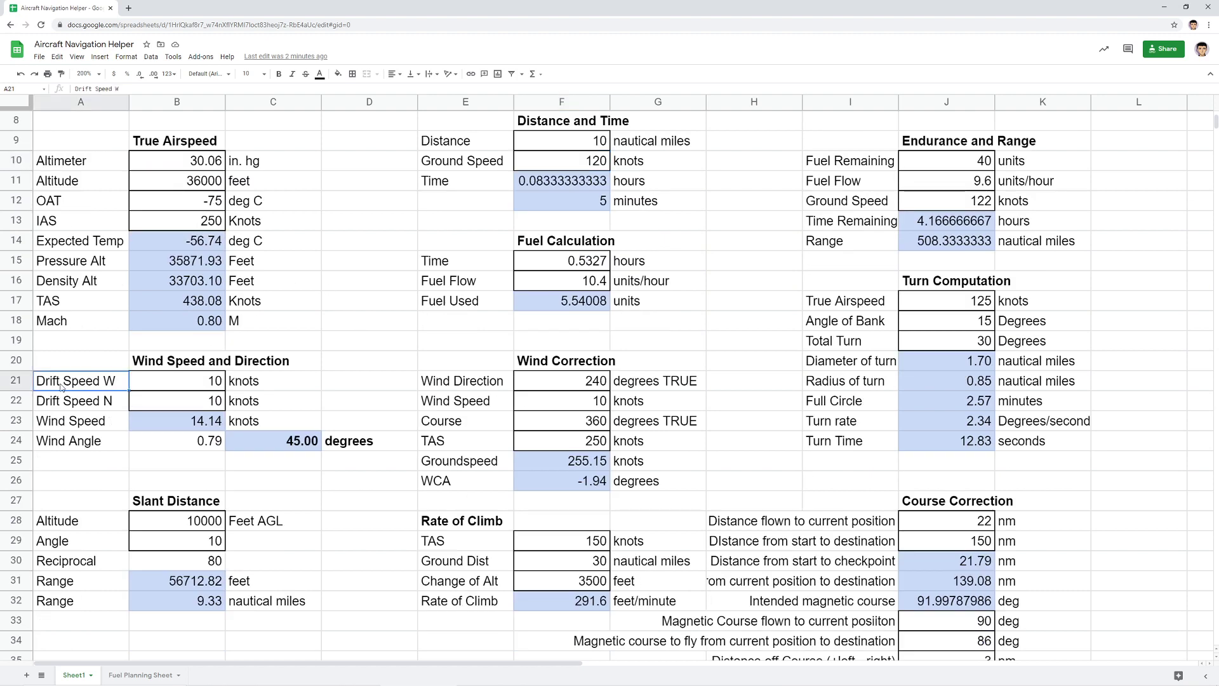
{"action": "left_click", "coordinate": [207, 385]}
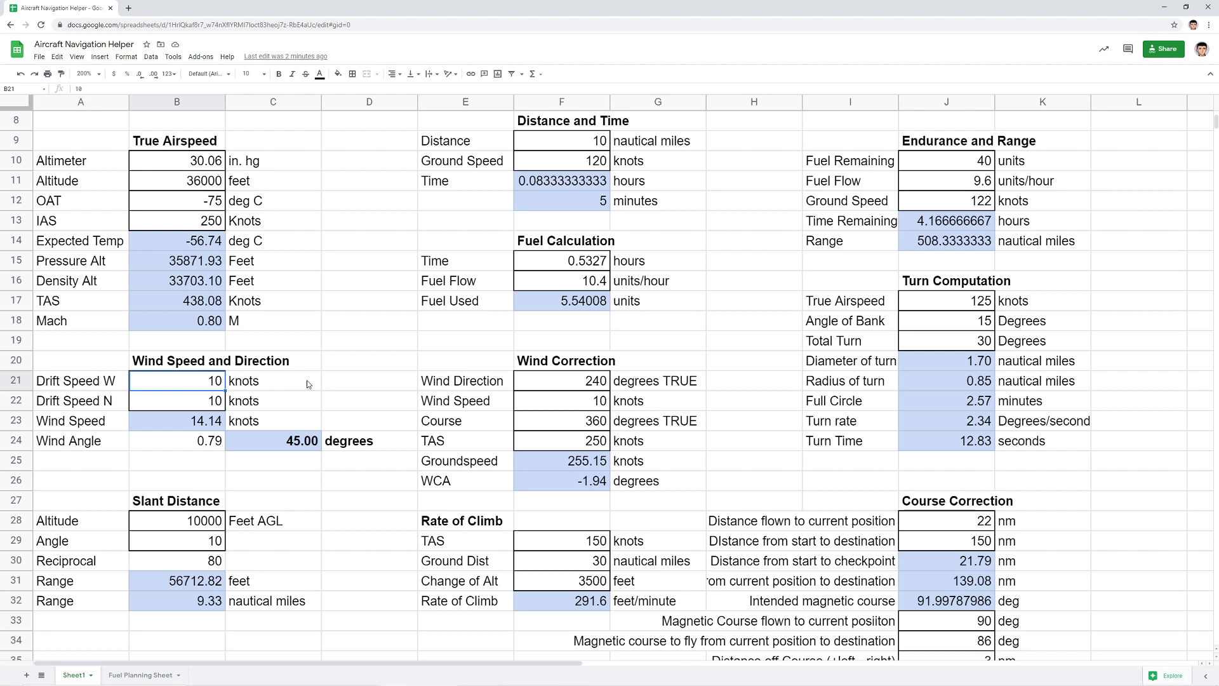
{"action": "type", "text": "0."}
{"action": "key", "text": "BackSpace"}
{"action": "key", "text": "BackSpace"}
{"action": "type", "text": "-9.6"}
{"action": "key", "text": "Return"}
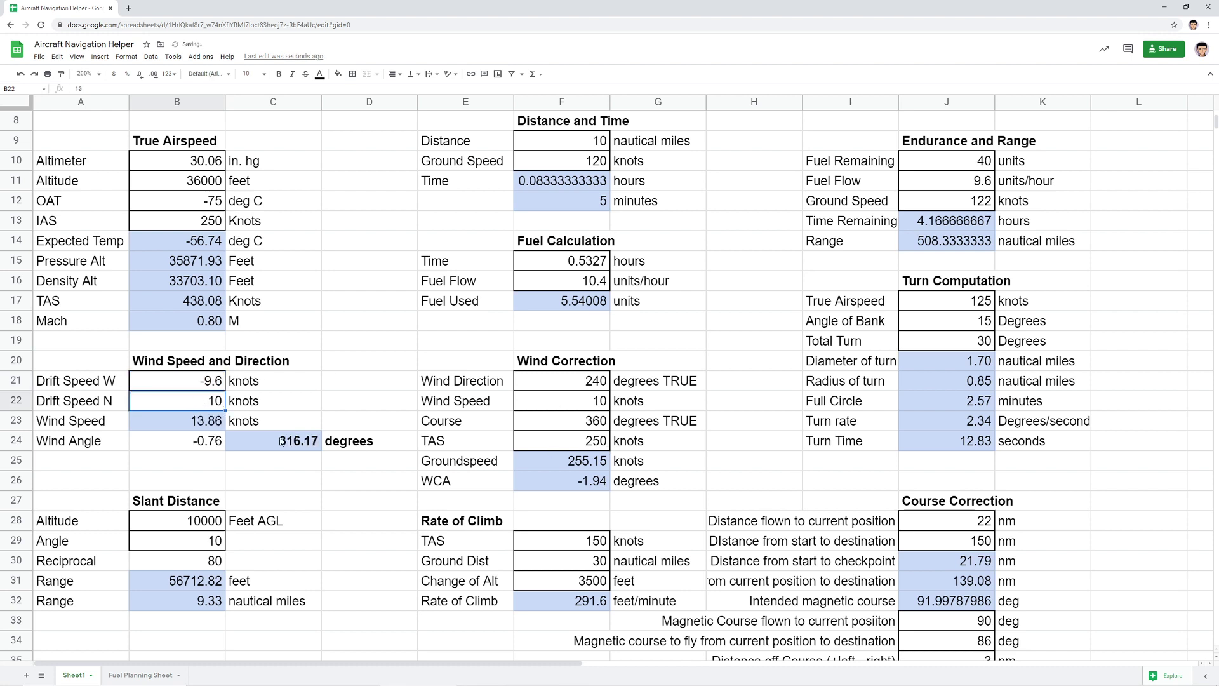
{"action": "key", "text": "alt+Tab"}
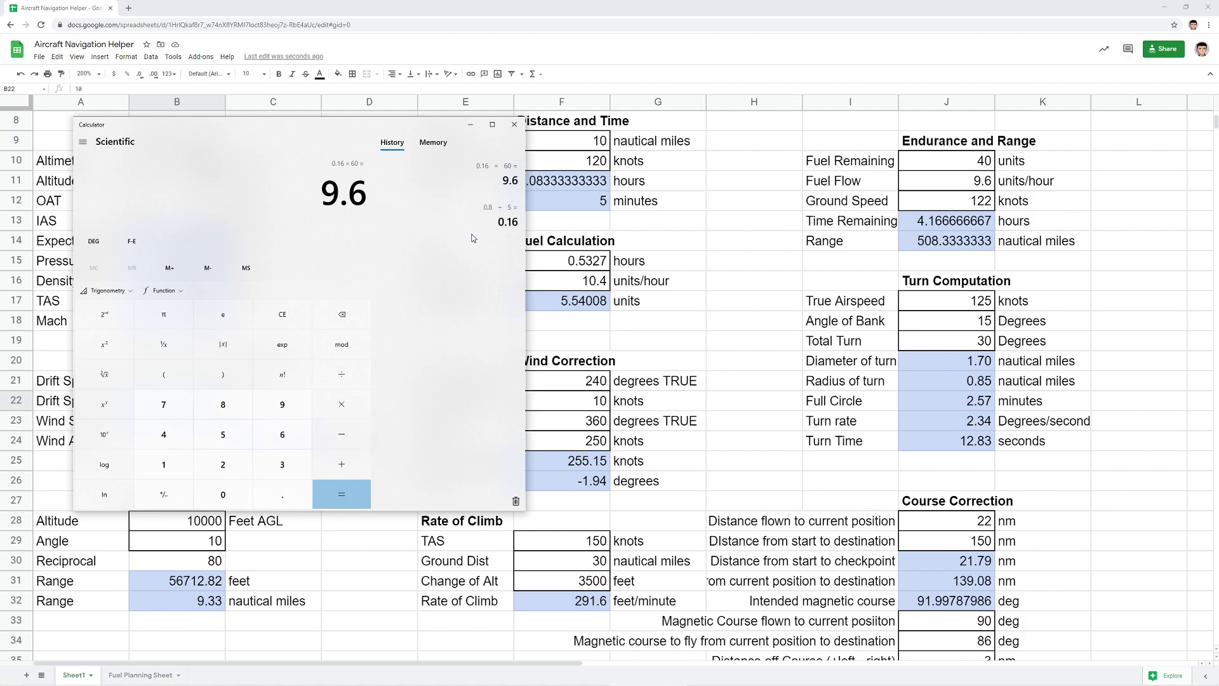
Compute 0.2 ÷ 5 × 60 = 2.4 knots in Calculator and select the result
{"action": "key", "text": "alt+Tab"}
{"action": "key", "text": "alt+Tab"}
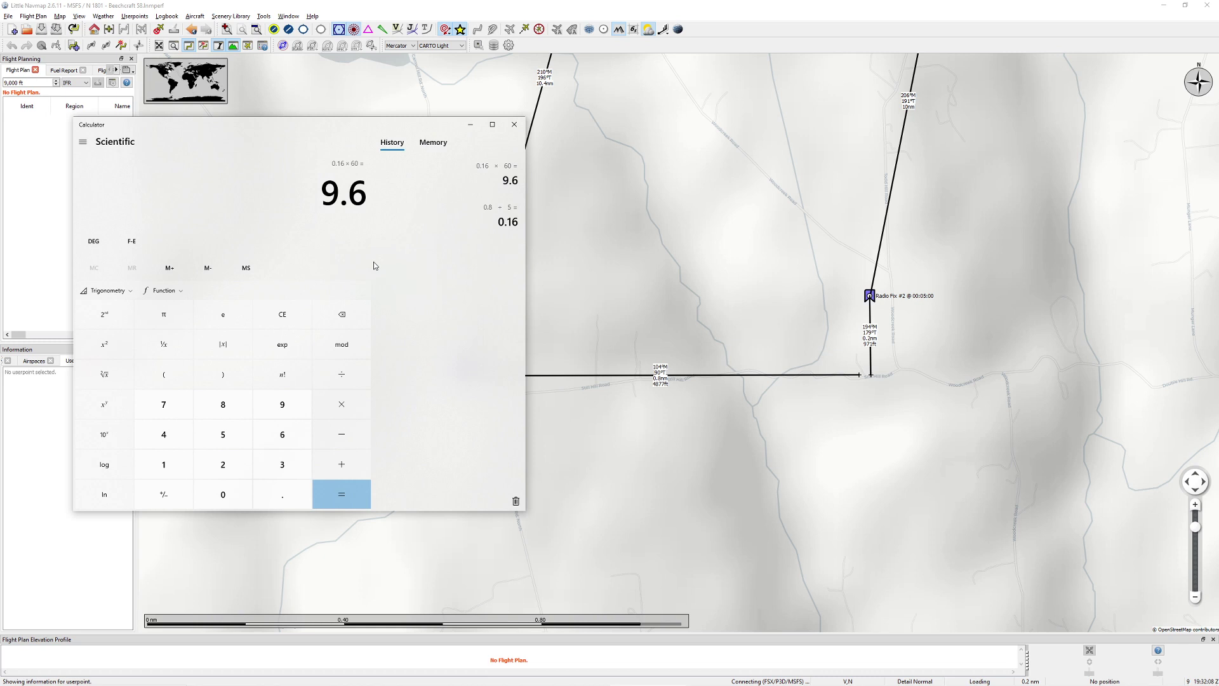
{"action": "type", "text": "0.2/5"}
{"action": "key", "text": "Return"}
{"action": "type", "text": "*60"}
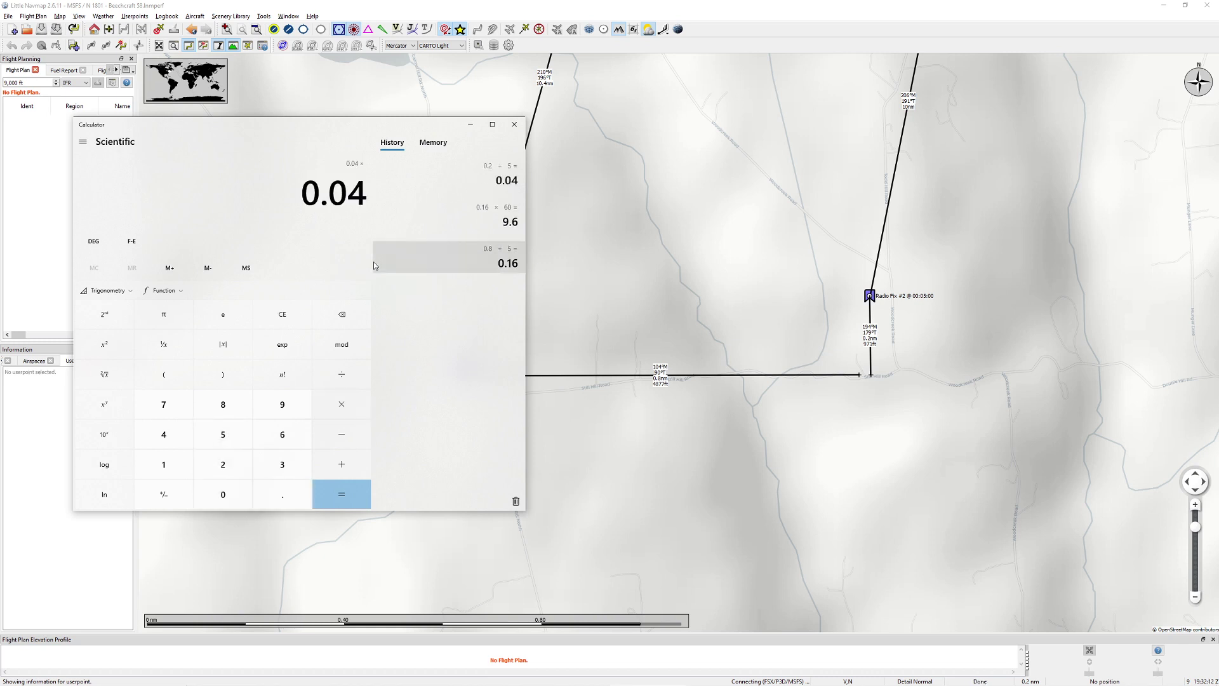
{"action": "key", "text": "Return"}
{"action": "left_click_drag", "start_coordinate": [320, 200], "coordinate": [360, 199]}
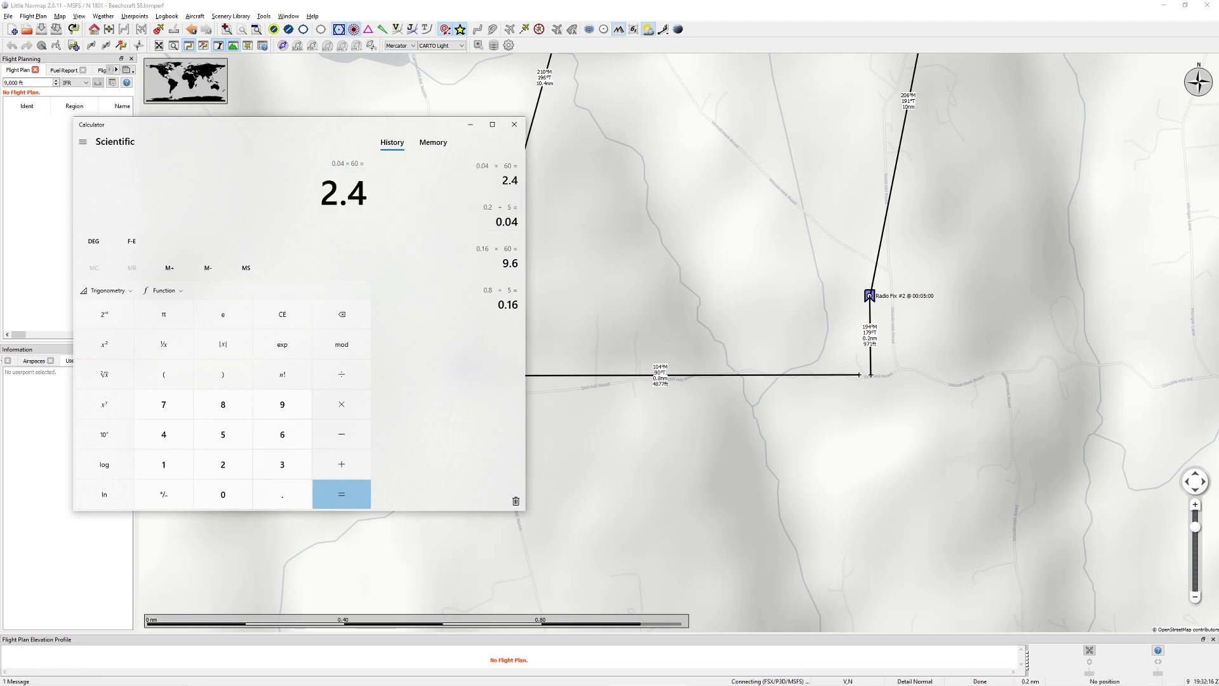
{"action": "key", "text": "alt+Tab"}
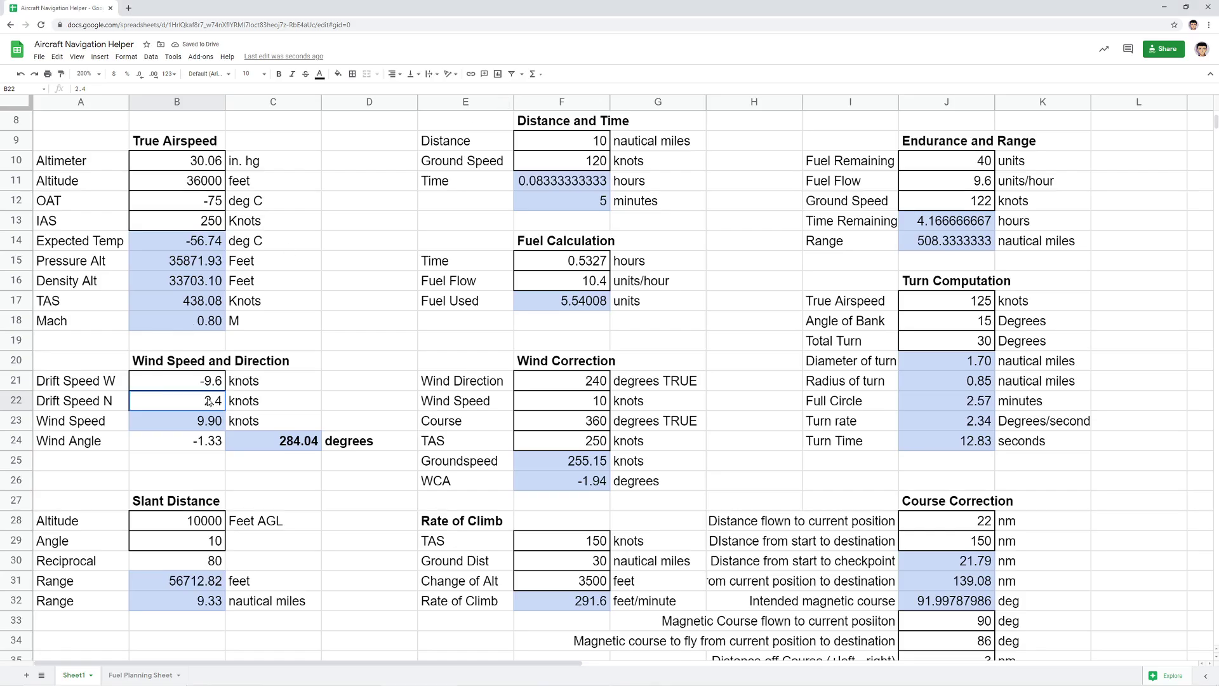
Enter 2.4 as Drift Speed N and check the wind result of 9.90 knots at 284.04°
{"action": "type", "text": "2.4"}
{"action": "key", "text": "Return"}
{"action": "left_click", "coordinate": [344, 365]}
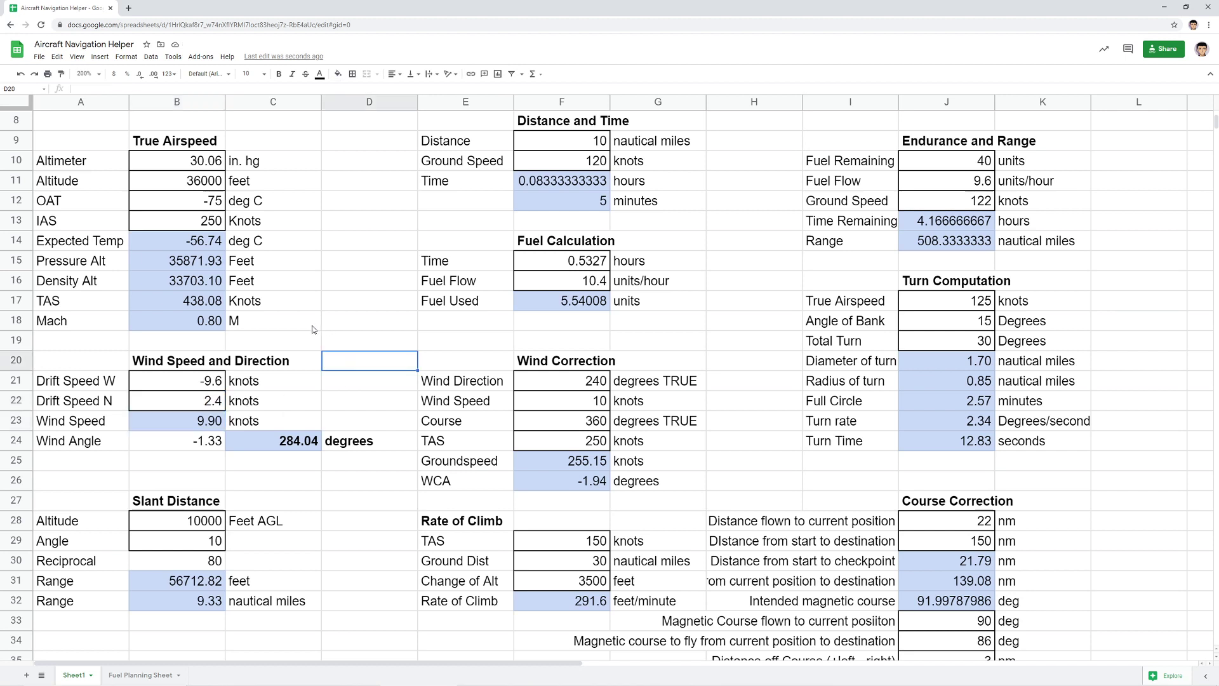
{"action": "scroll", "coordinate": [210, 394], "scroll_direction": "down", "scroll_amount": 1}
{"action": "left_click", "coordinate": [201, 406]}
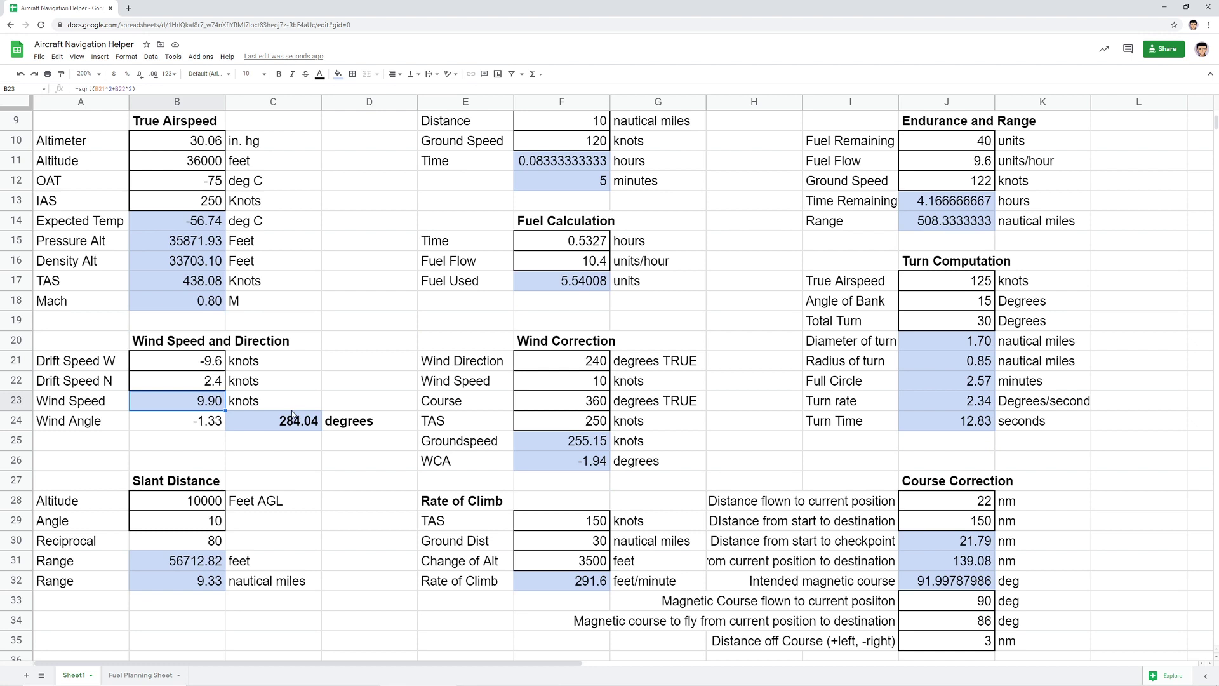
{"action": "key", "text": "Right"}
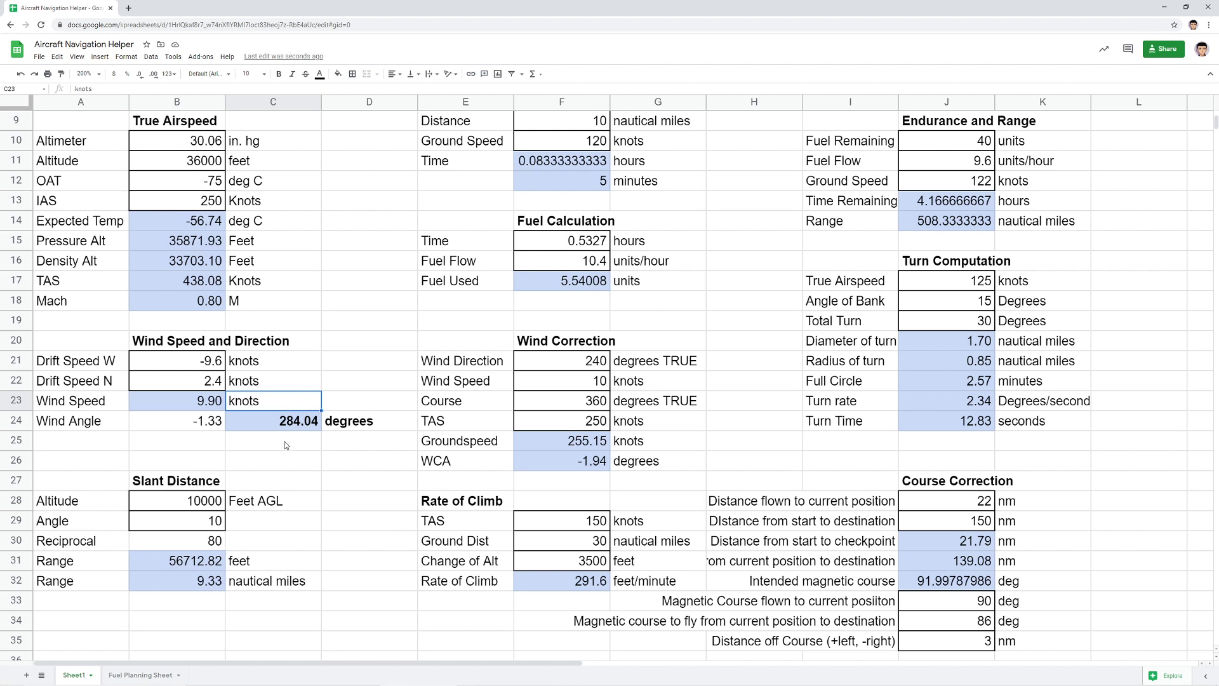
{"action": "left_click", "coordinate": [288, 426]}
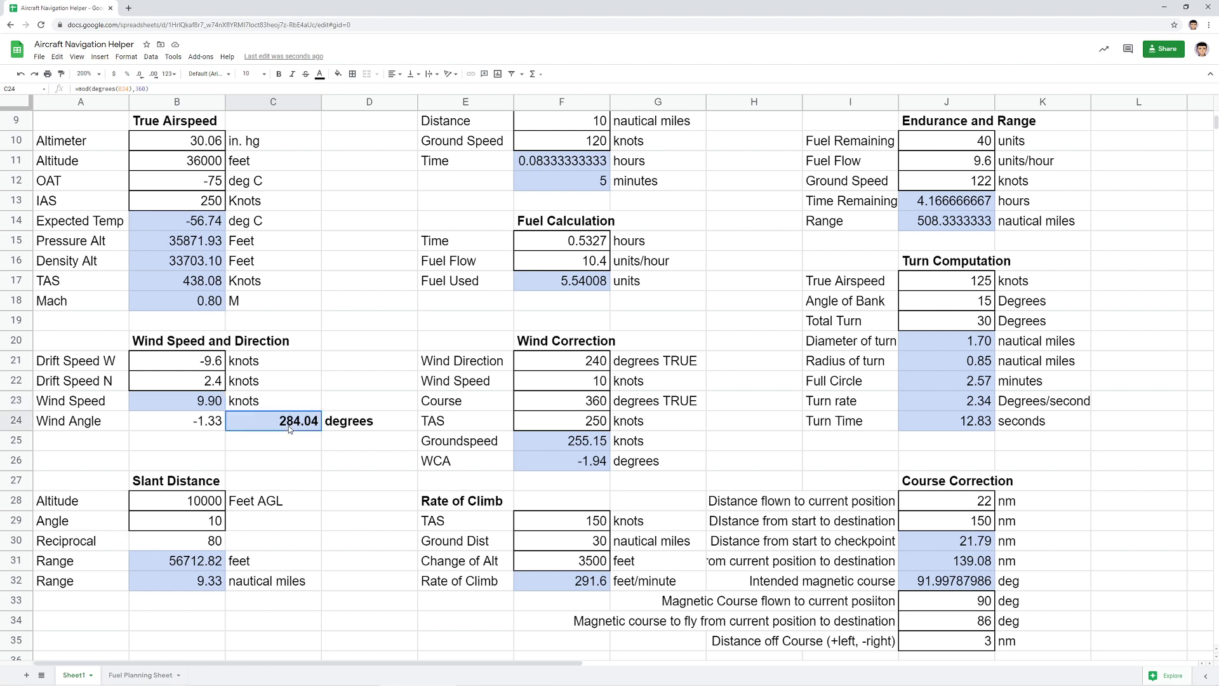
{"action": "left_click", "coordinate": [277, 459]}
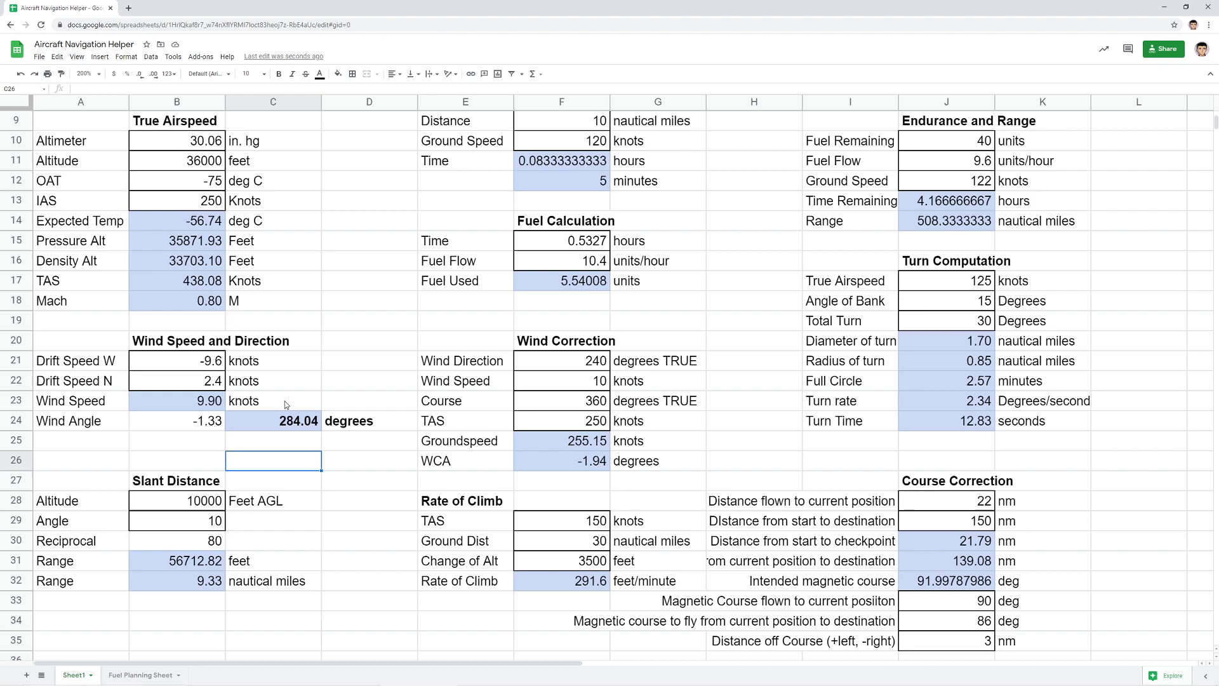
{"action": "key", "text": "alt+Tab"}
{"action": "key", "text": "alt+Tab"}
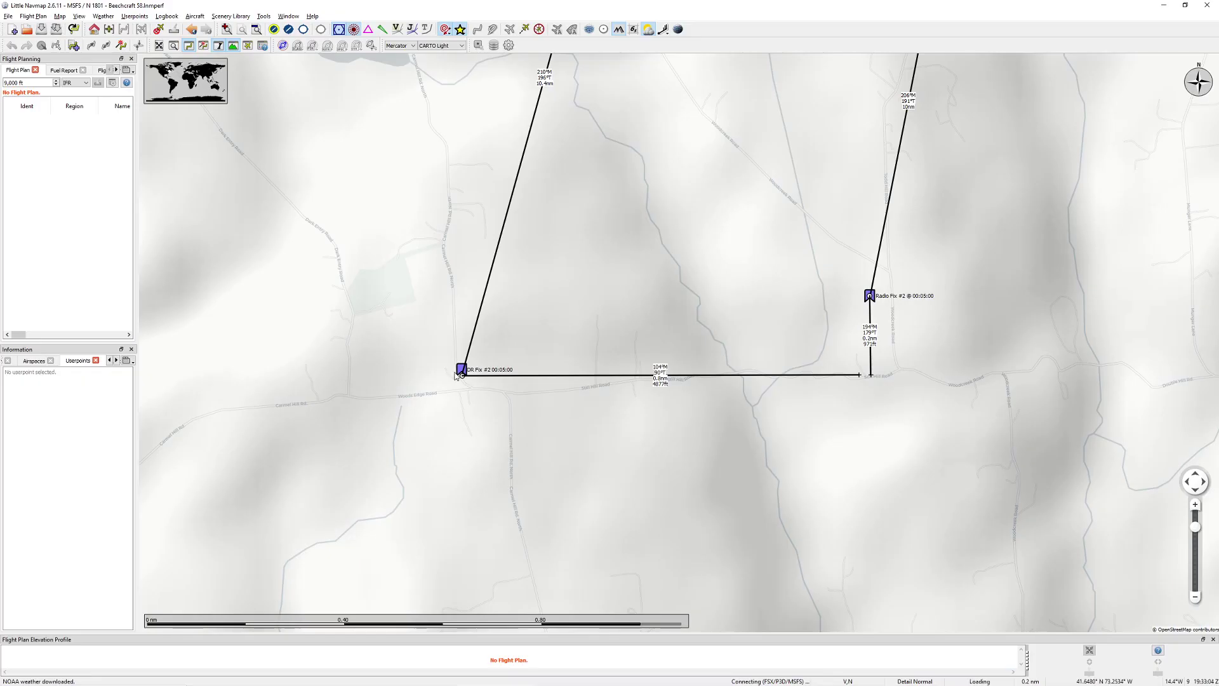
Zoom out and reposition the map over southern Connecticut around the route
{"action": "scroll", "coordinate": [460, 375], "scroll_direction": "down", "scroll_amount": 8}
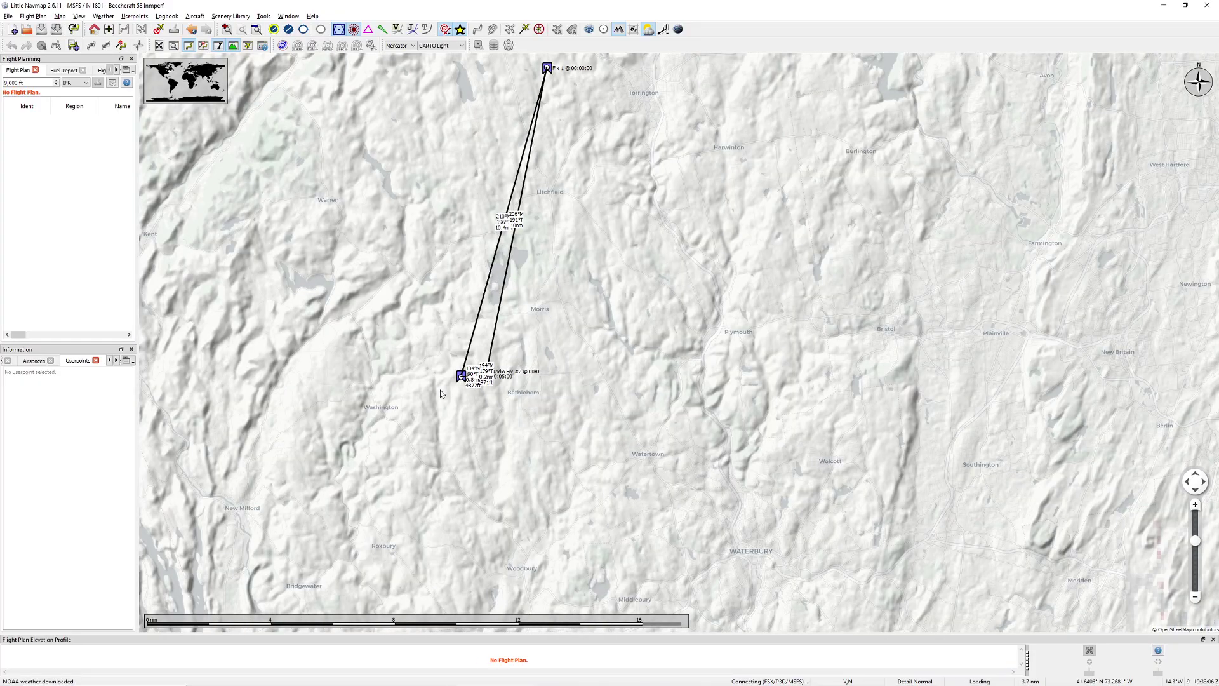
{"action": "left_click_drag", "start_coordinate": [400, 403], "coordinate": [532, 373]}
{"action": "scroll", "coordinate": [572, 337], "scroll_direction": "down", "scroll_amount": 2}
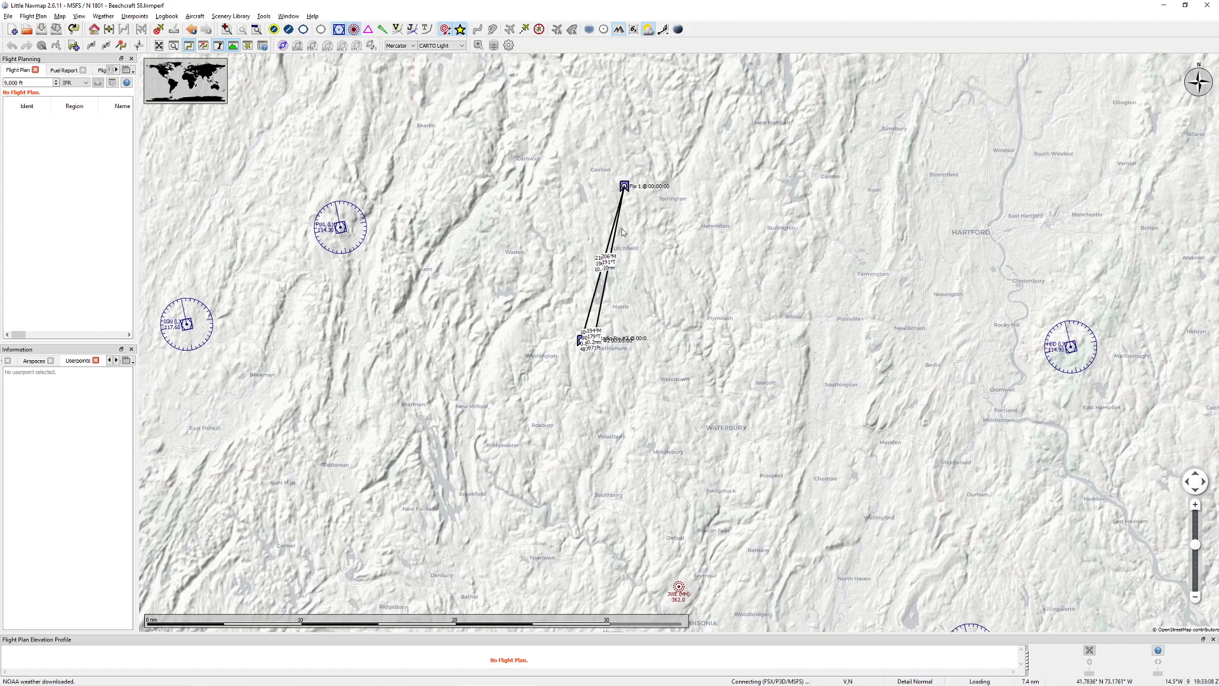
{"action": "right_click", "coordinate": [588, 329]}
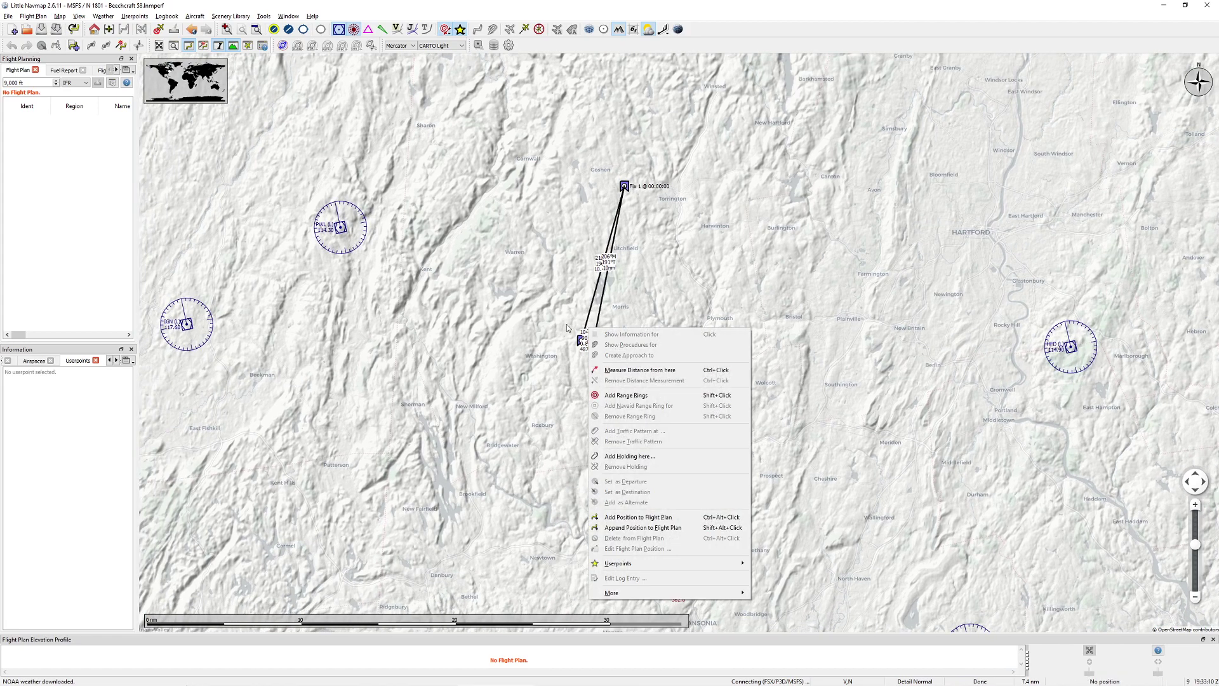
{"action": "left_click", "coordinate": [567, 329]}
{"action": "scroll", "coordinate": [575, 333], "scroll_direction": "down", "scroll_amount": 2}
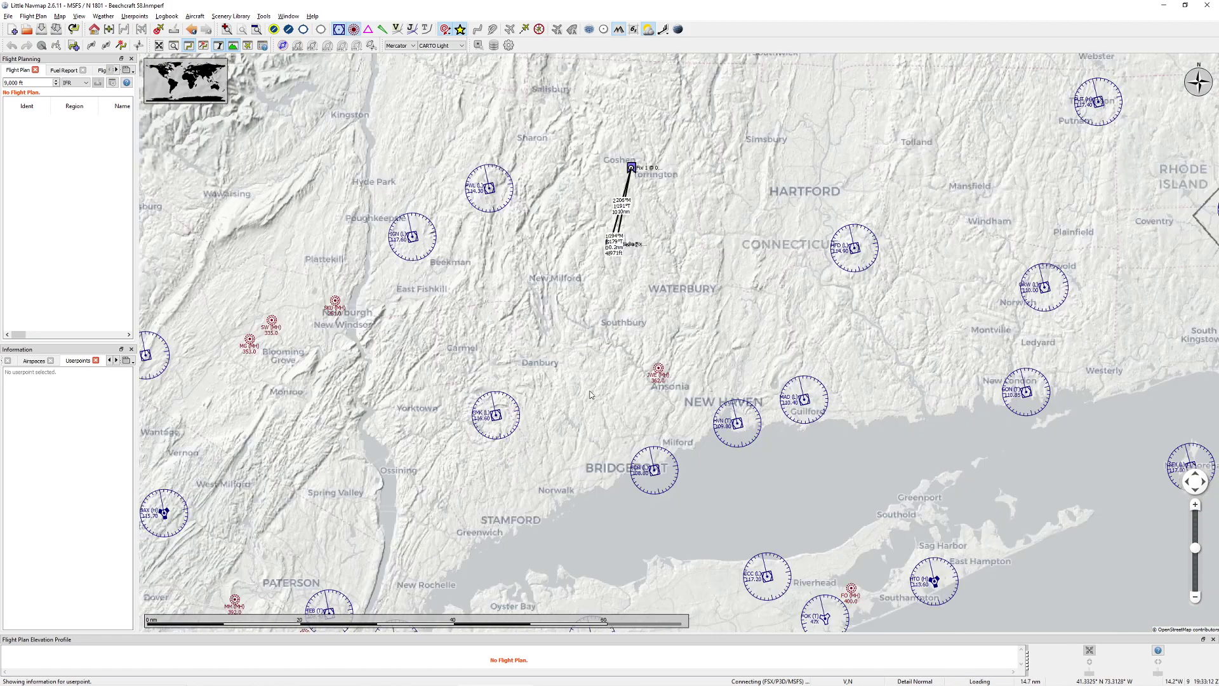
{"action": "left_click_drag", "start_coordinate": [591, 395], "coordinate": [599, 343]}
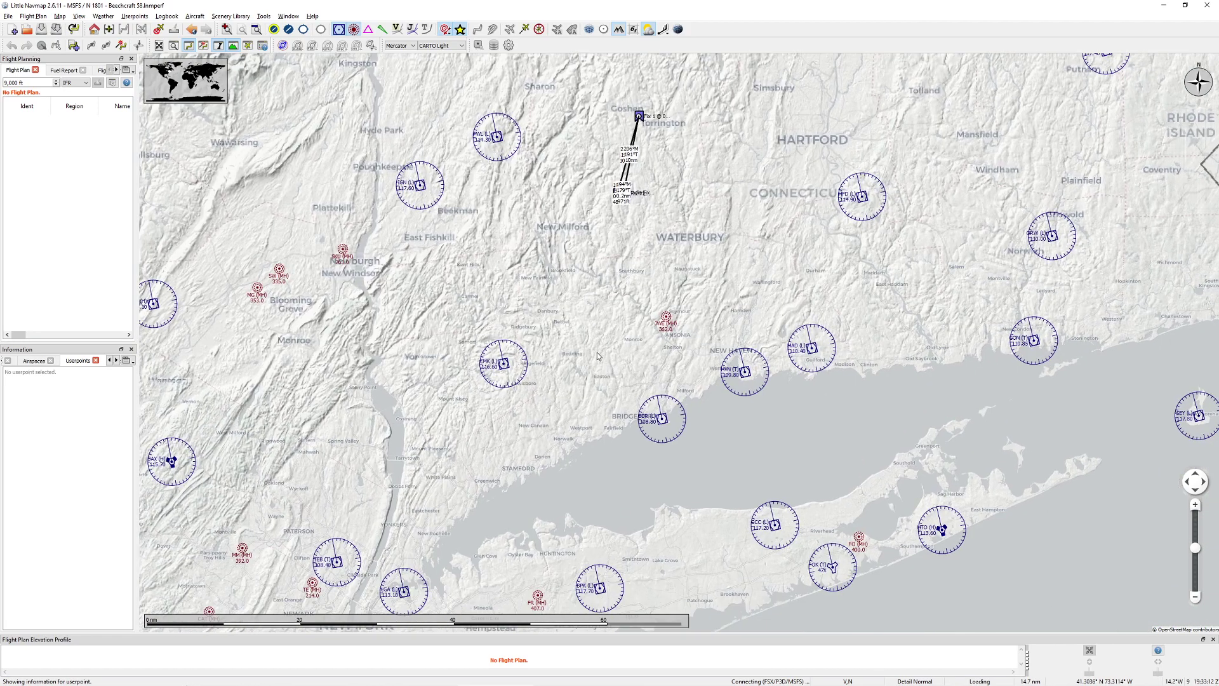
Show hard-runway airports and open Waterbury-Oxford's details, noting its 14.3° W magnetic declination
{"action": "left_click", "coordinate": [288, 30]}
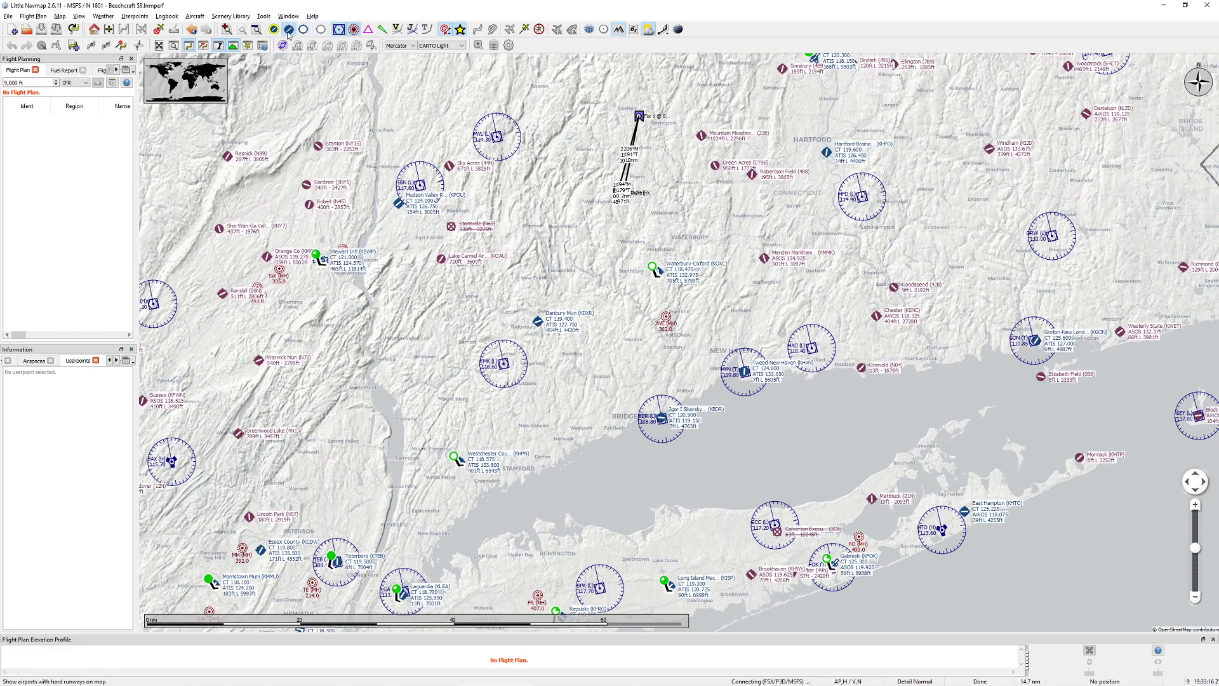
{"action": "right_click", "coordinate": [653, 268]}
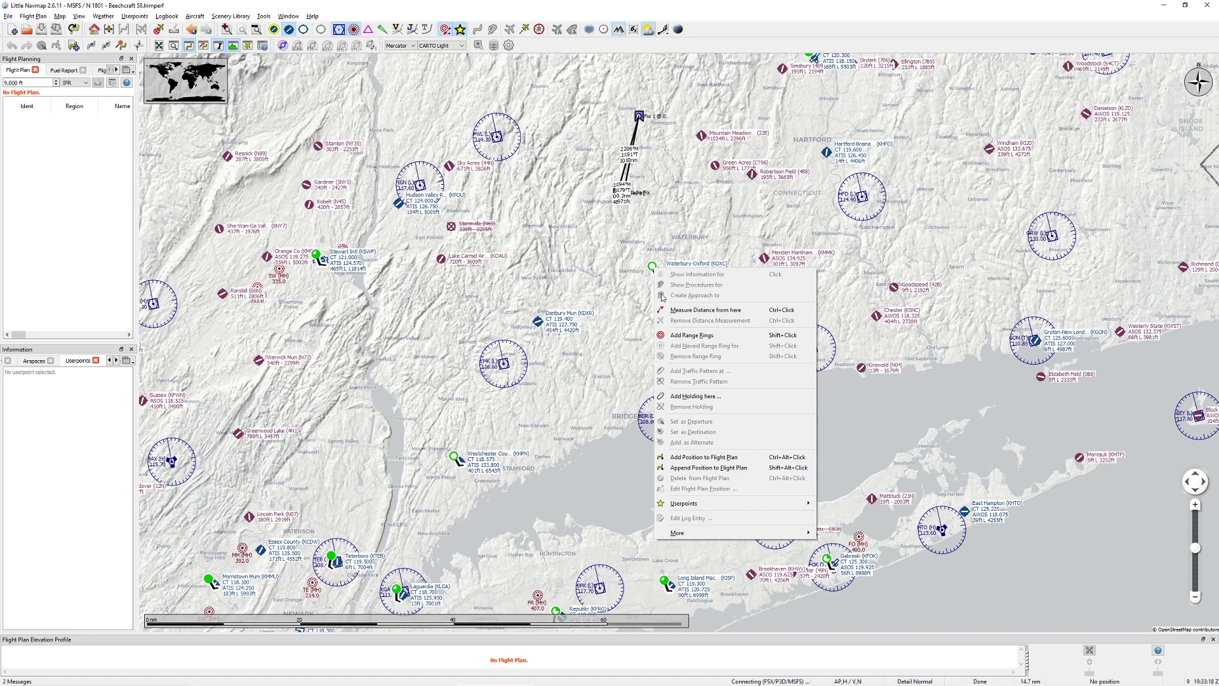
{"action": "mouse_move", "coordinate": [693, 532]}
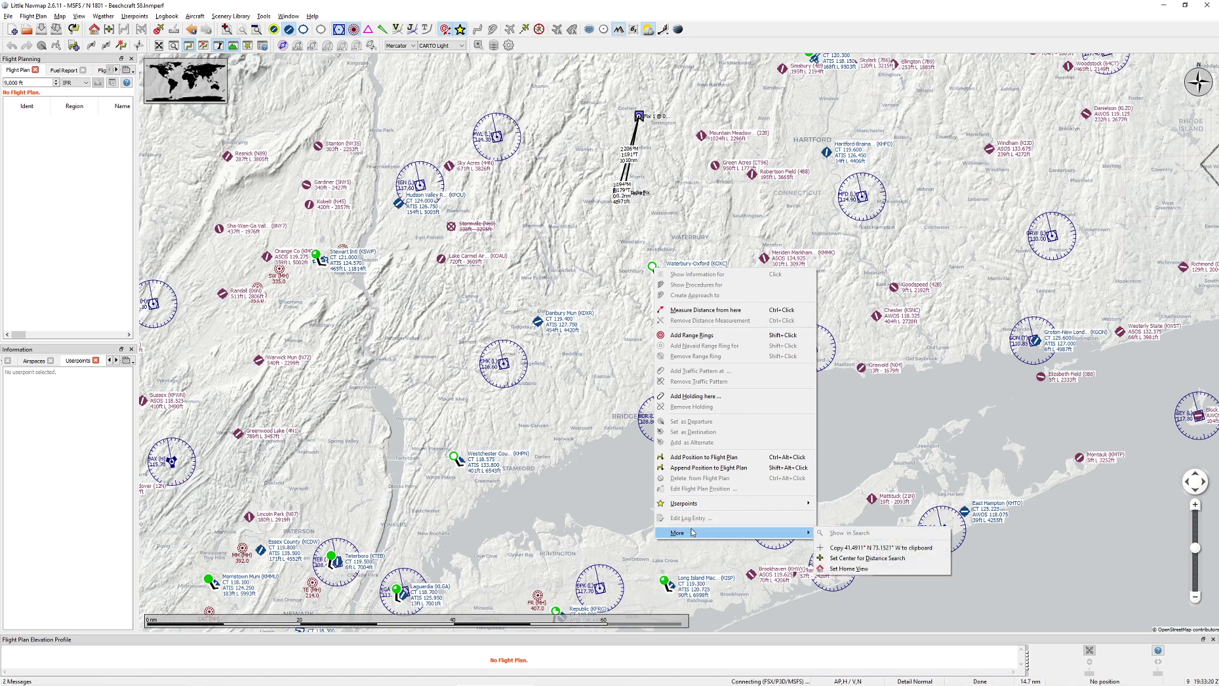
{"action": "left_click", "coordinate": [656, 271]}
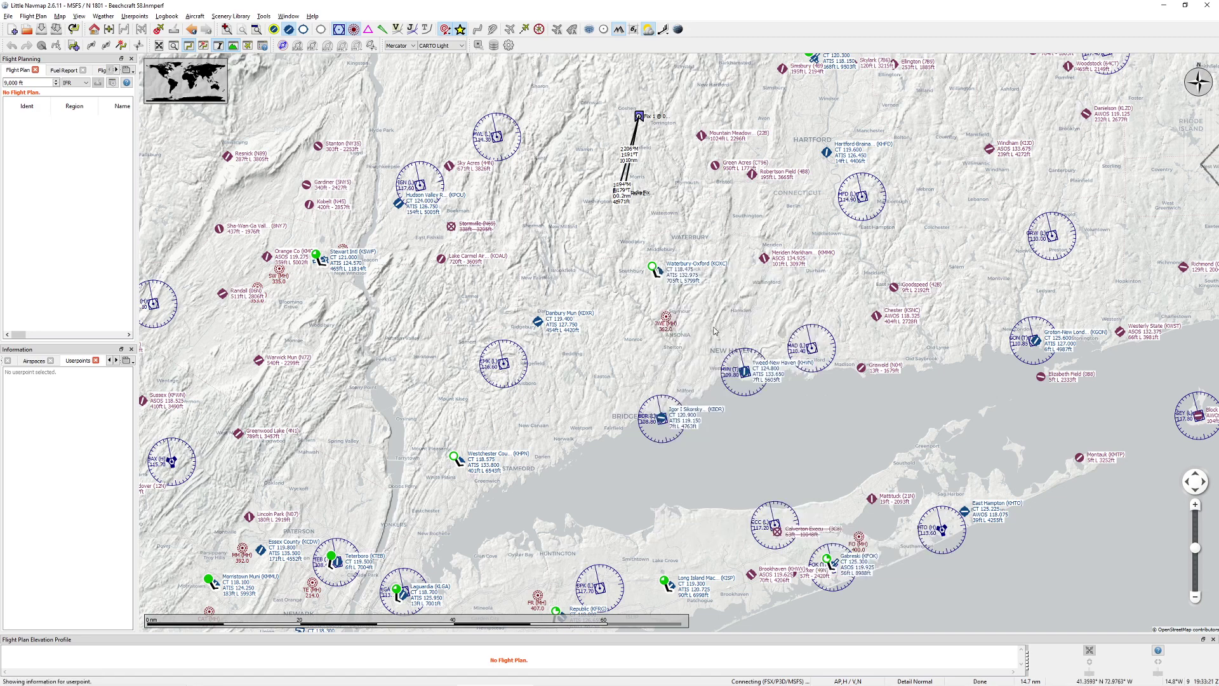
{"action": "left_click", "coordinate": [658, 272]}
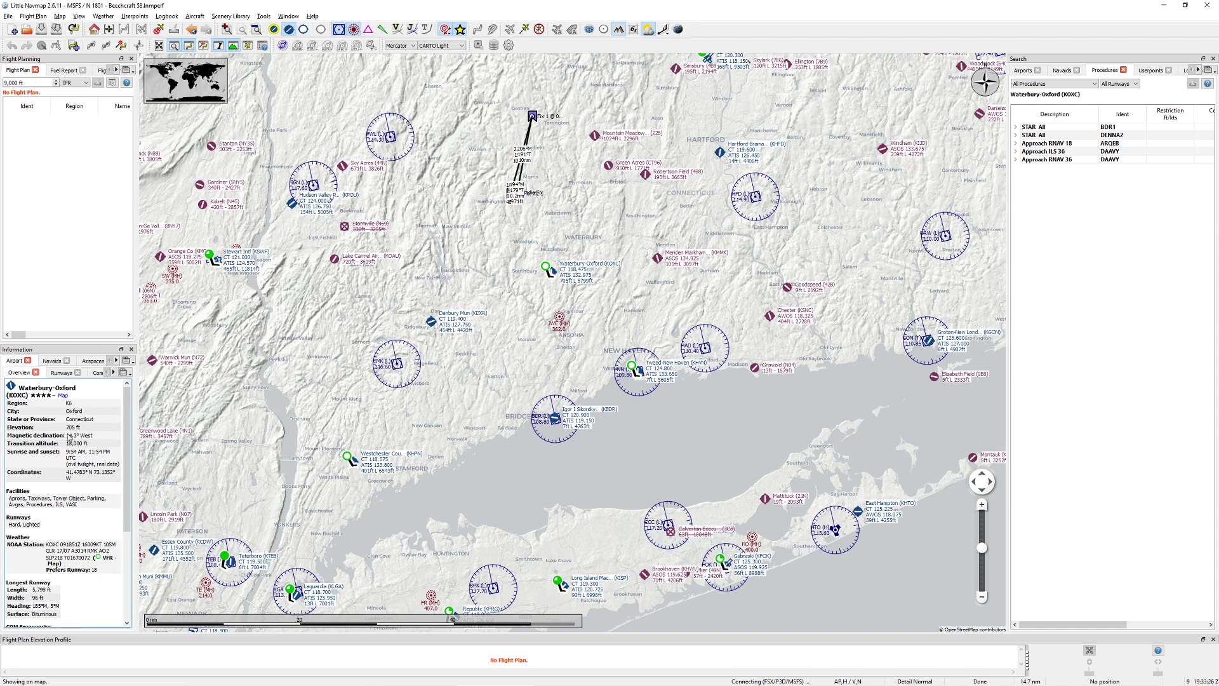
{"action": "left_click_drag", "start_coordinate": [67, 436], "coordinate": [87, 439]}
{"action": "left_click", "coordinate": [87, 438]}
{"action": "key", "text": "alt+Tab"}
Enter =C24-14.3 below the 284.04 wind angle, giving 269.74
{"action": "left_click", "coordinate": [298, 398]}
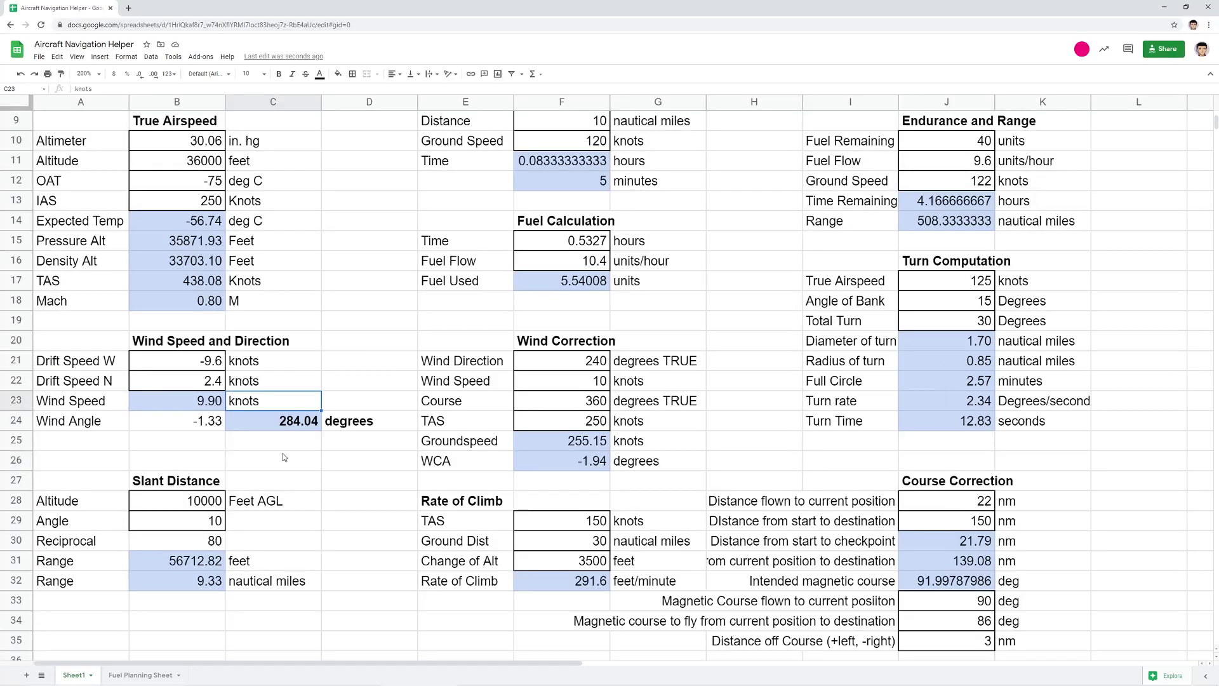
{"action": "left_click", "coordinate": [306, 462]}
{"action": "type", "text": "="}
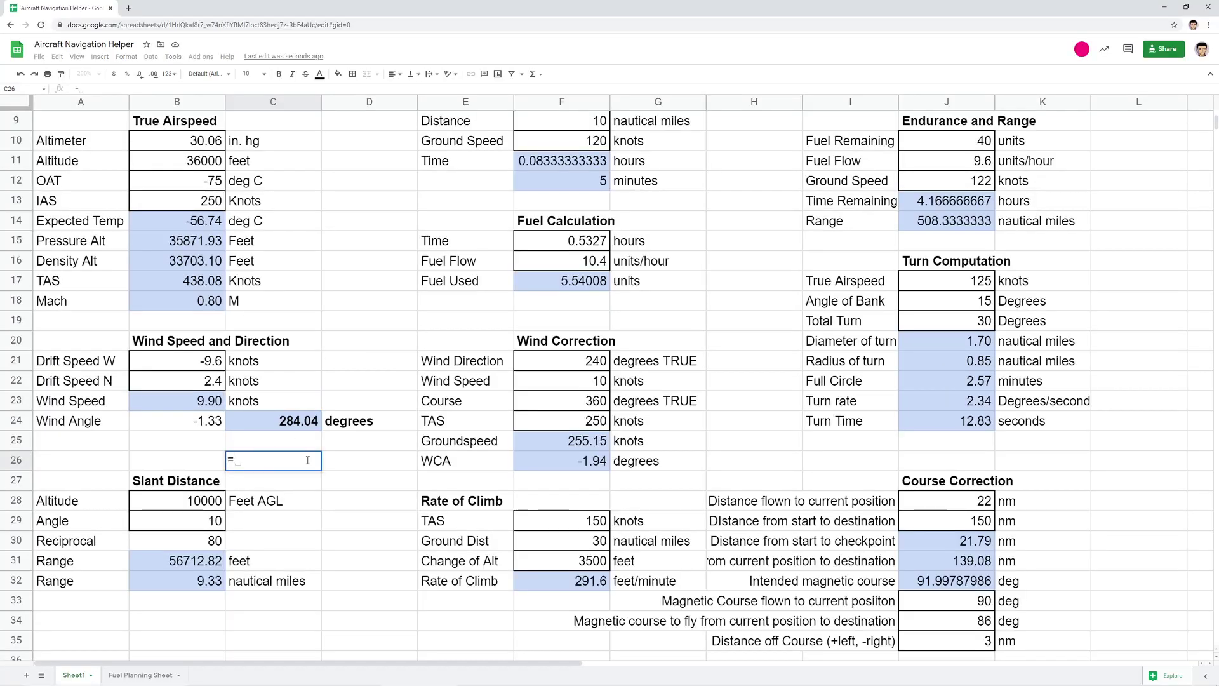
{"action": "key", "text": "Up"}
{"action": "key", "text": "Up"}
{"action": "type", "text": "-14."}
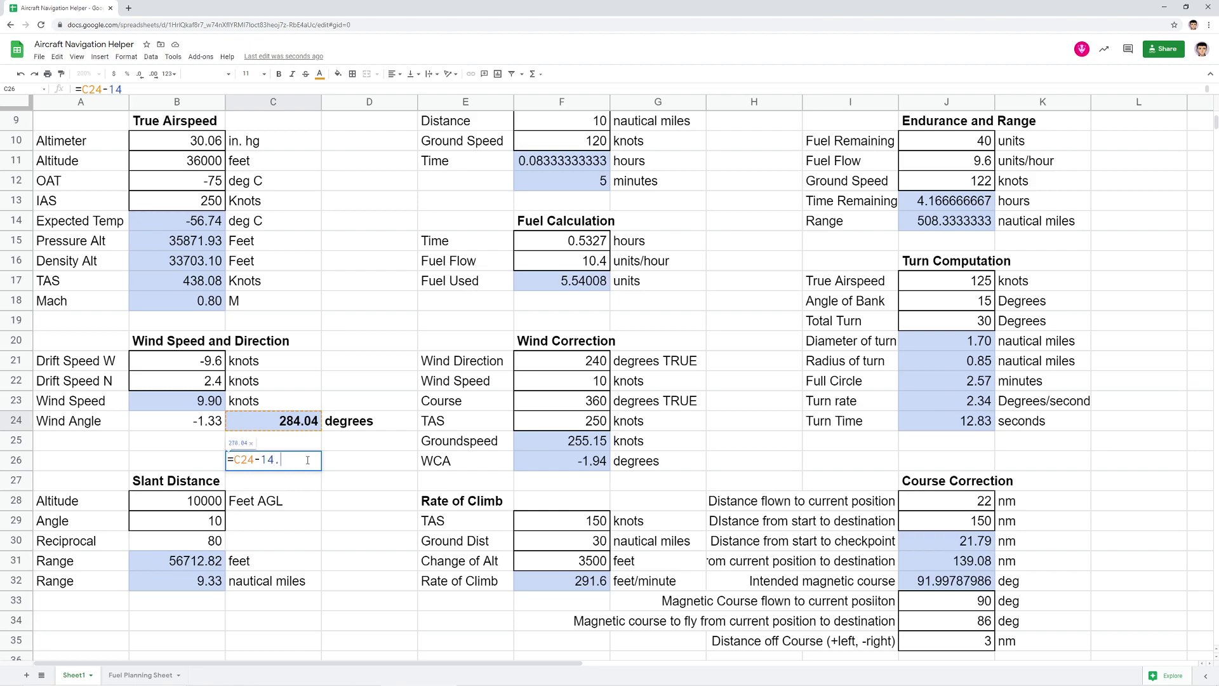
{"action": "key", "text": "alt+Tab"}
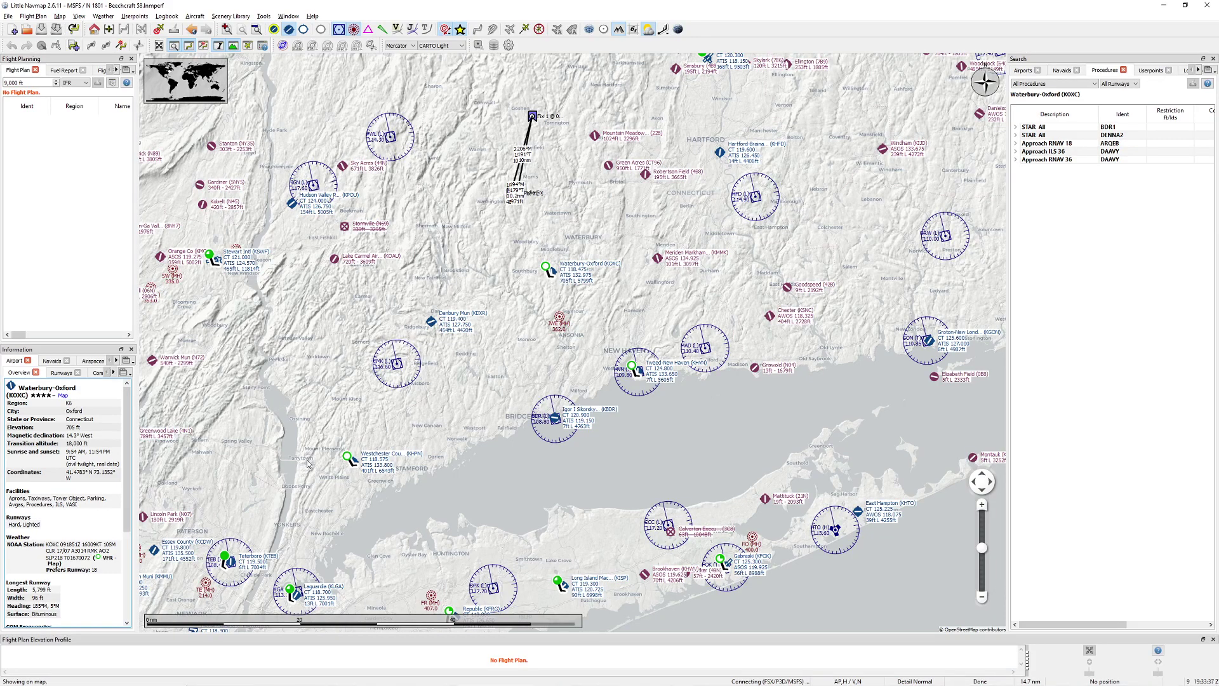
{"action": "key", "text": "alt+Tab"}
{"action": "type", "text": "3"}
{"action": "key", "text": "Return"}
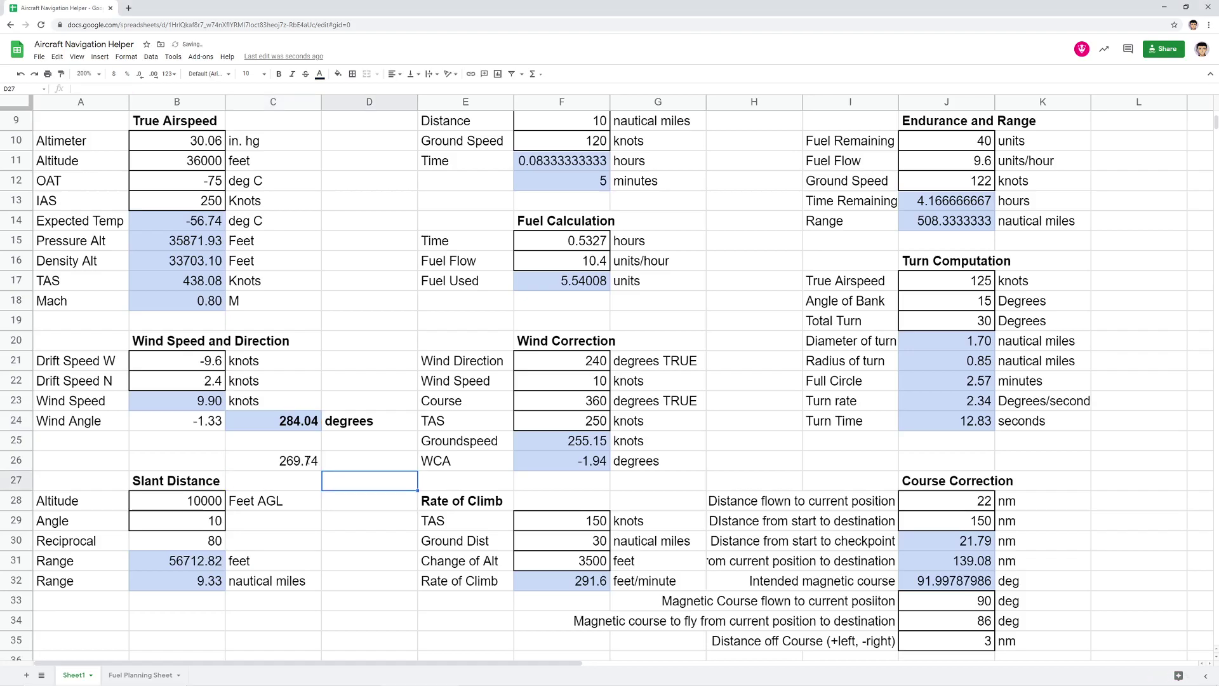
Add a '<<<<<' arrow marker beside the 269.74 result
{"action": "left_click", "coordinate": [307, 460]}
{"action": "key", "text": "Right"}
{"action": "type", "text": "<<<<<"}
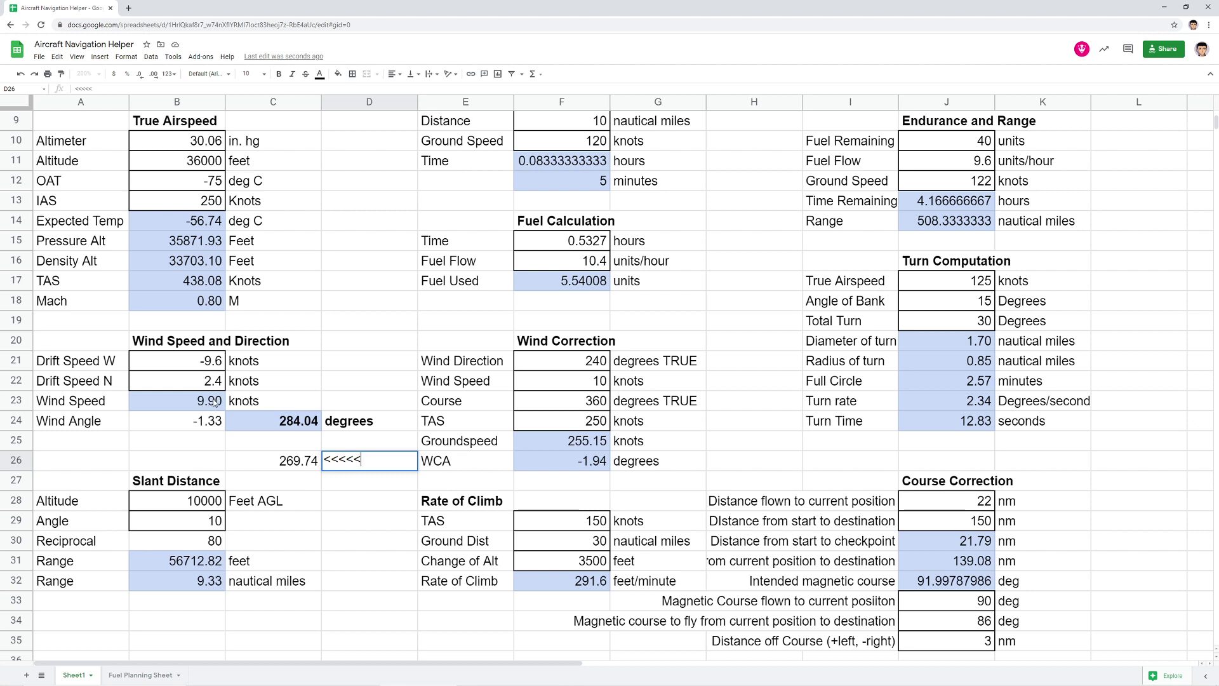
Undo the 269.74 result and arrow marker, and re-enter -9.6 as Drift Speed W
{"action": "left_click", "coordinate": [343, 506]}
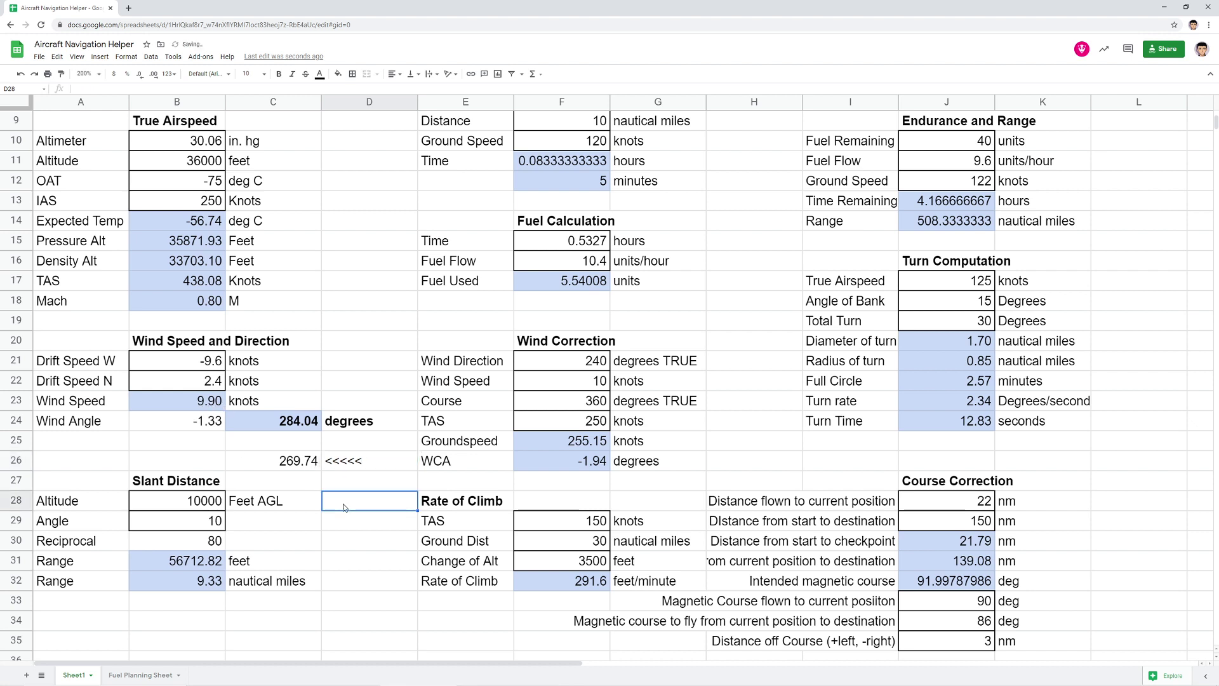
{"action": "key", "text": "ctrl+z"}
{"action": "key", "text": "ctrl+z"}
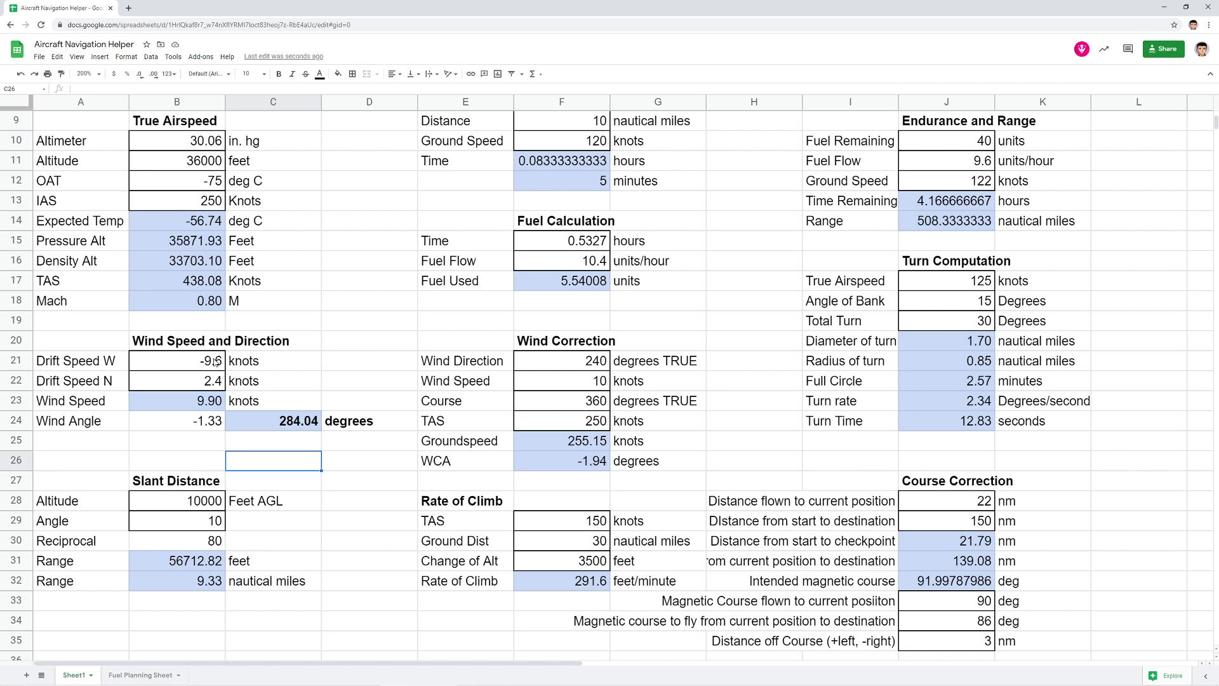
{"action": "left_click", "coordinate": [202, 364]}
{"action": "type", "text": "-9.6"}
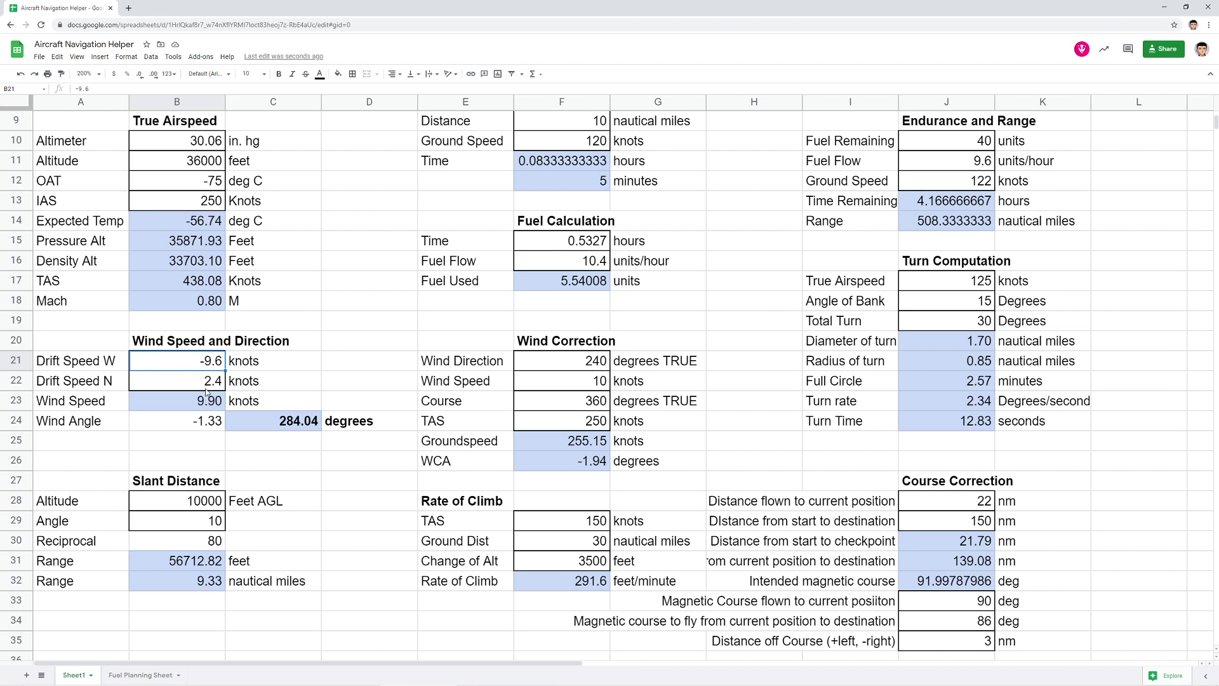
Start a '271 @' wind note in D20, then cancel it, leaving D20 empty
{"action": "left_click", "coordinate": [207, 380]}
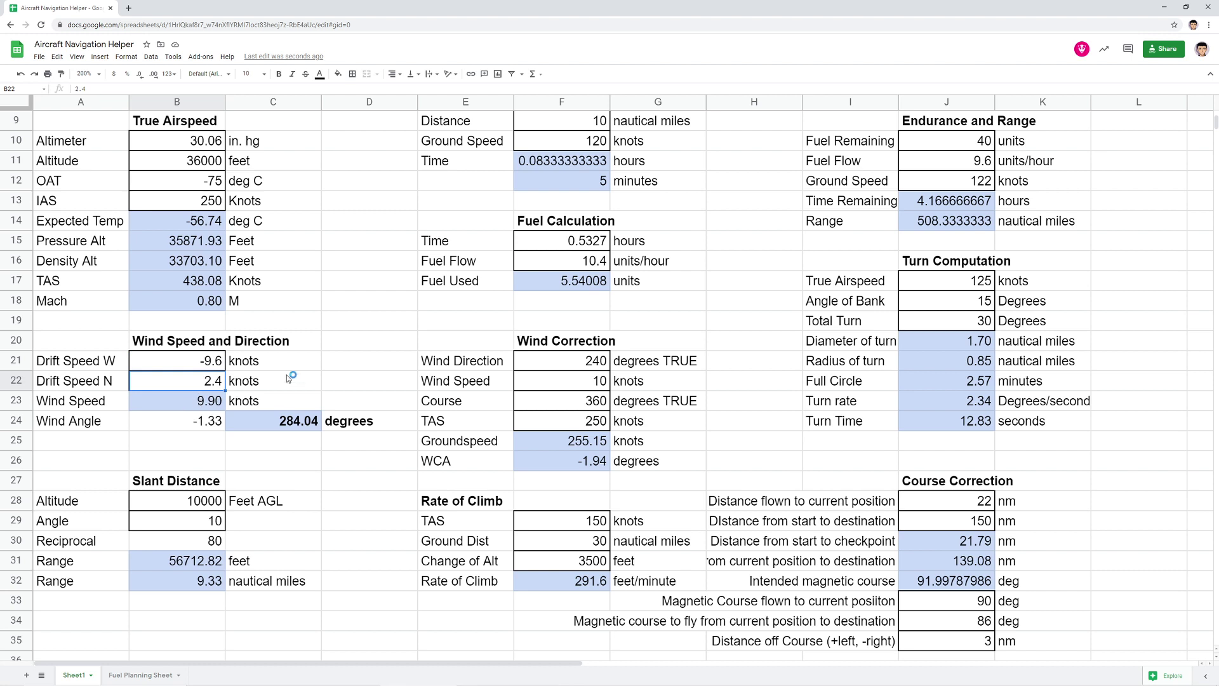
{"action": "left_click", "coordinate": [339, 347]}
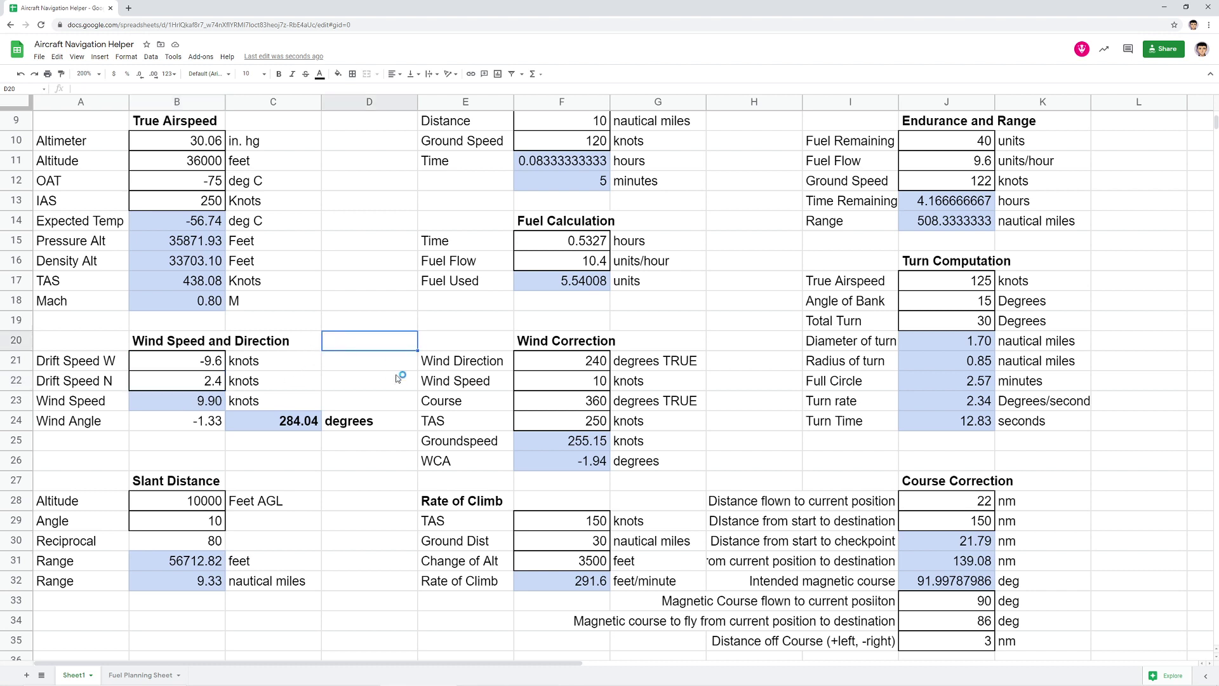
{"action": "type", "text": "271 @ 10 knots"}
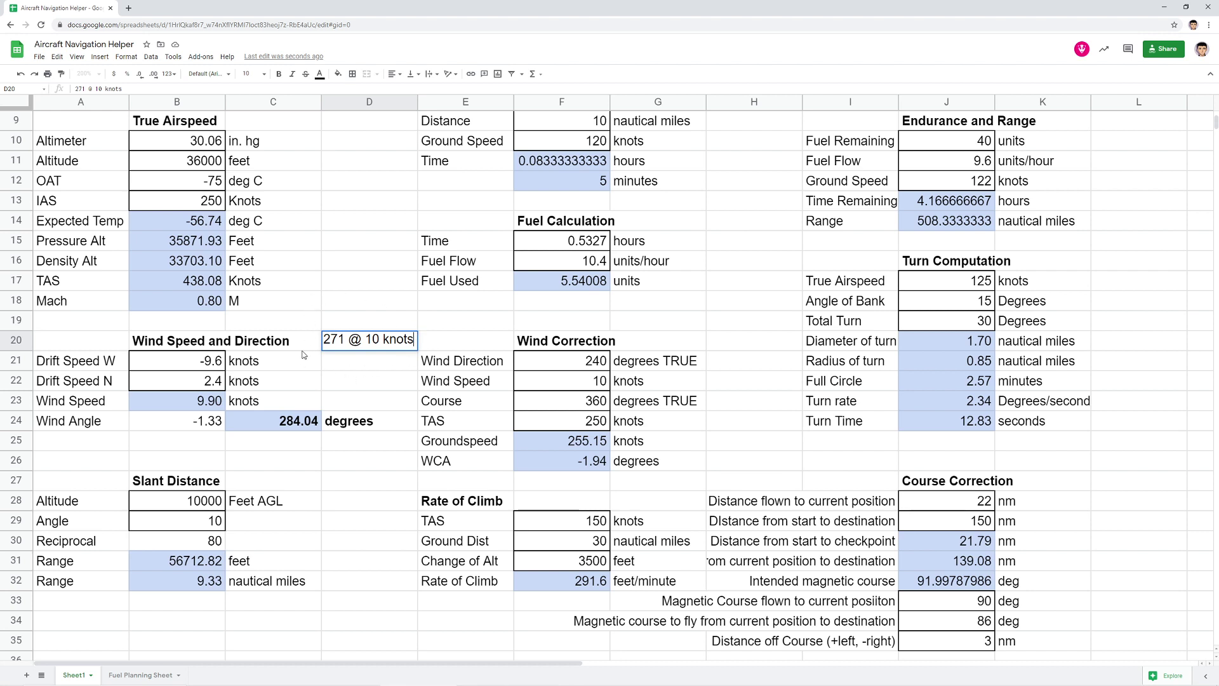
{"action": "key", "text": "Escape"}
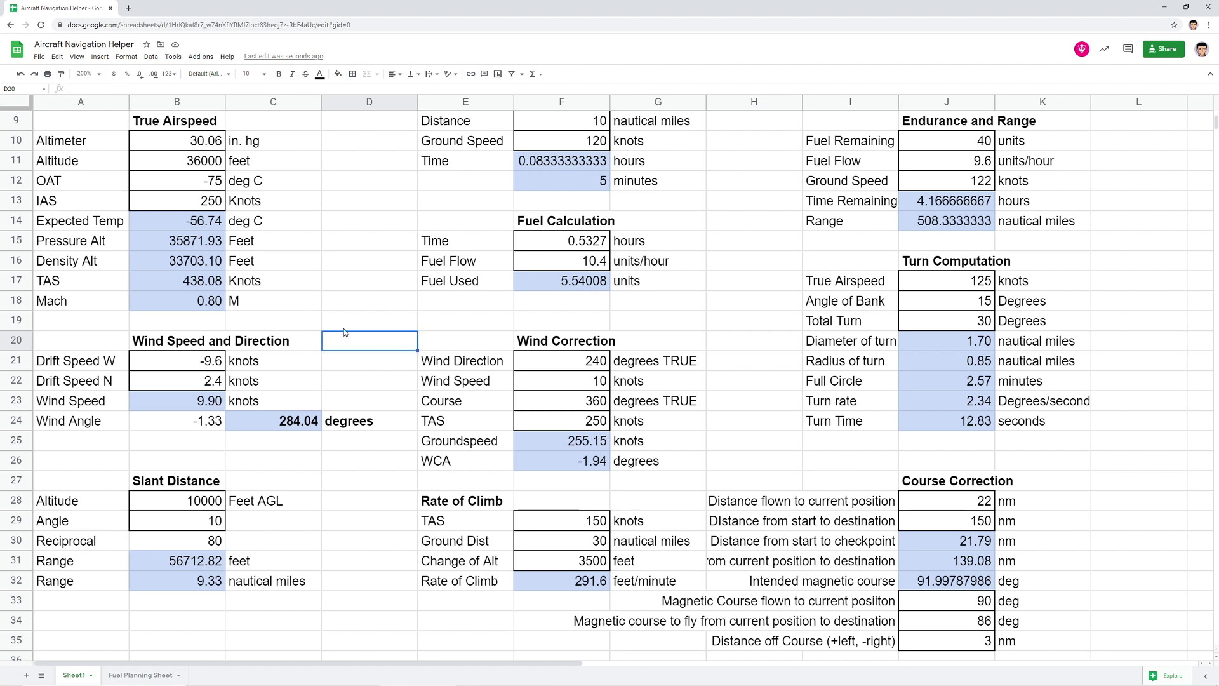